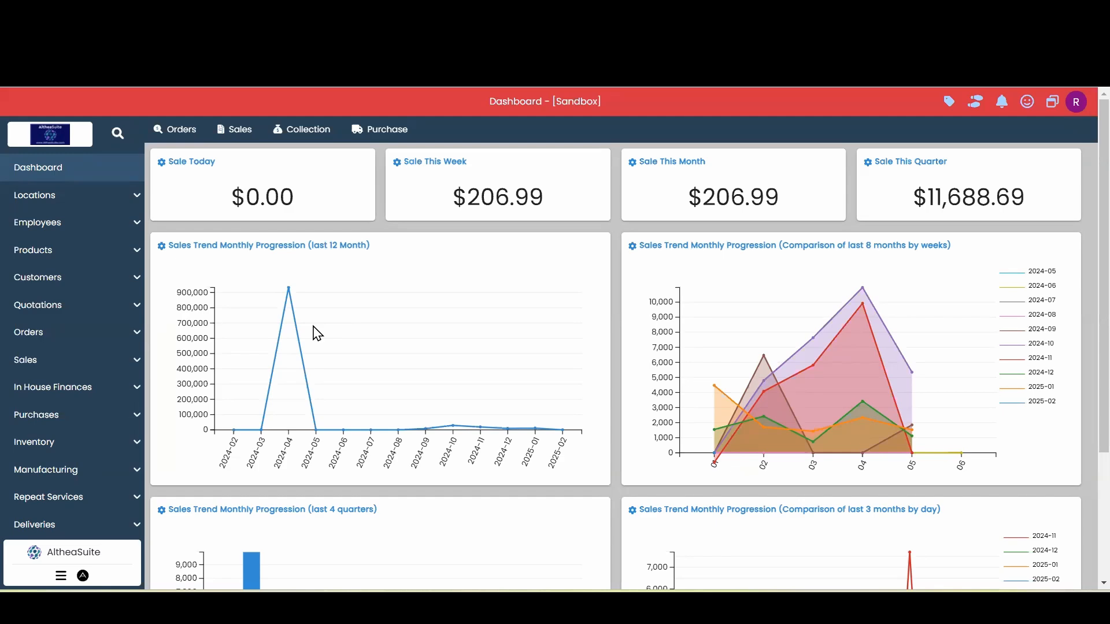
Open the customer list and start receiving a payment for the second customer, who has a pending amount
{"action": "left_click", "coordinate": [87, 285]}
{"action": "left_click", "coordinate": [77, 312]}
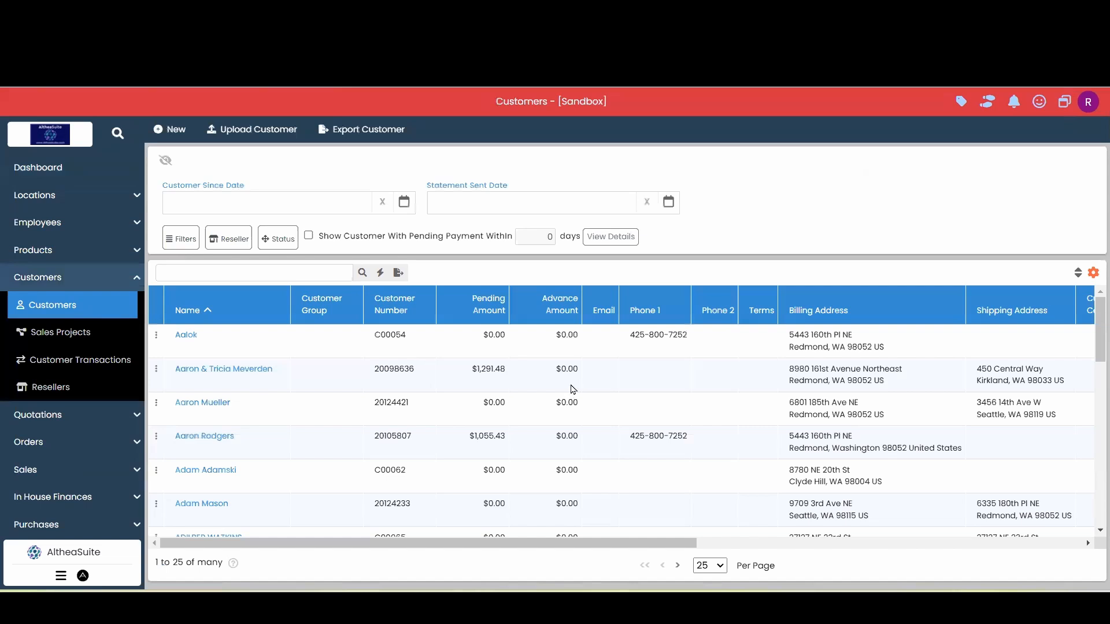
{"action": "left_click", "coordinate": [354, 380]}
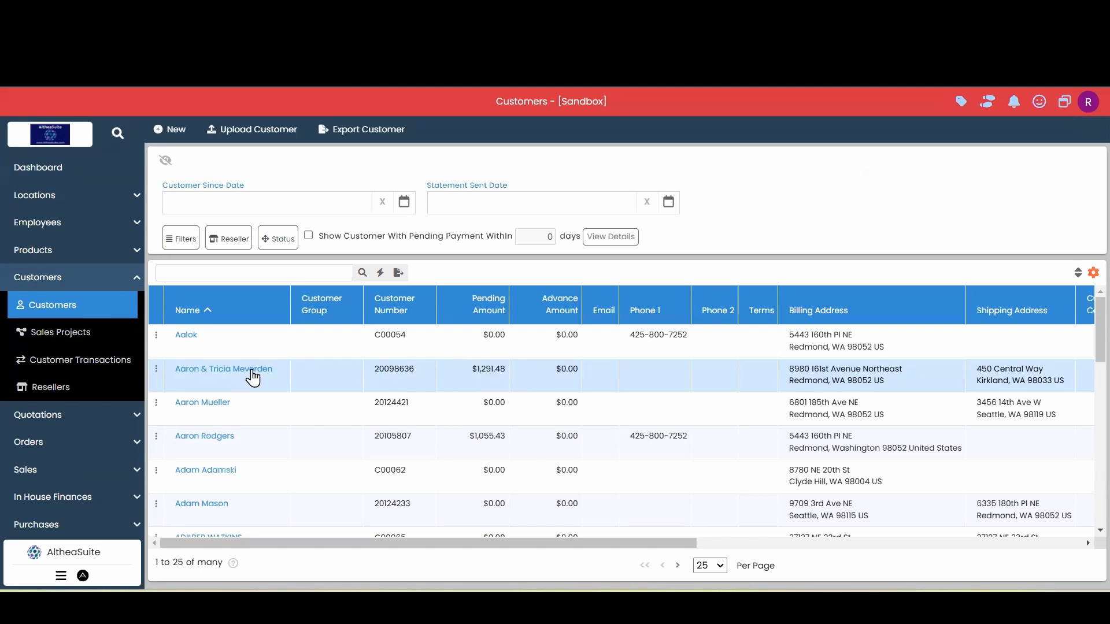
{"action": "double_click", "coordinate": [502, 372]}
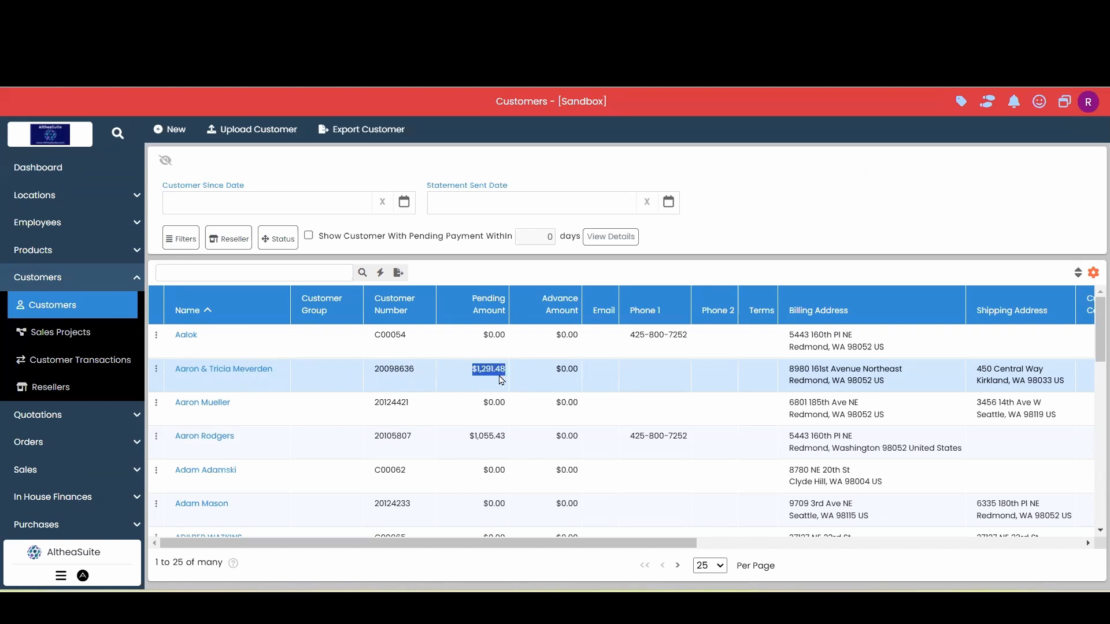
{"action": "left_click", "coordinate": [493, 379]}
{"action": "left_click", "coordinate": [156, 371]}
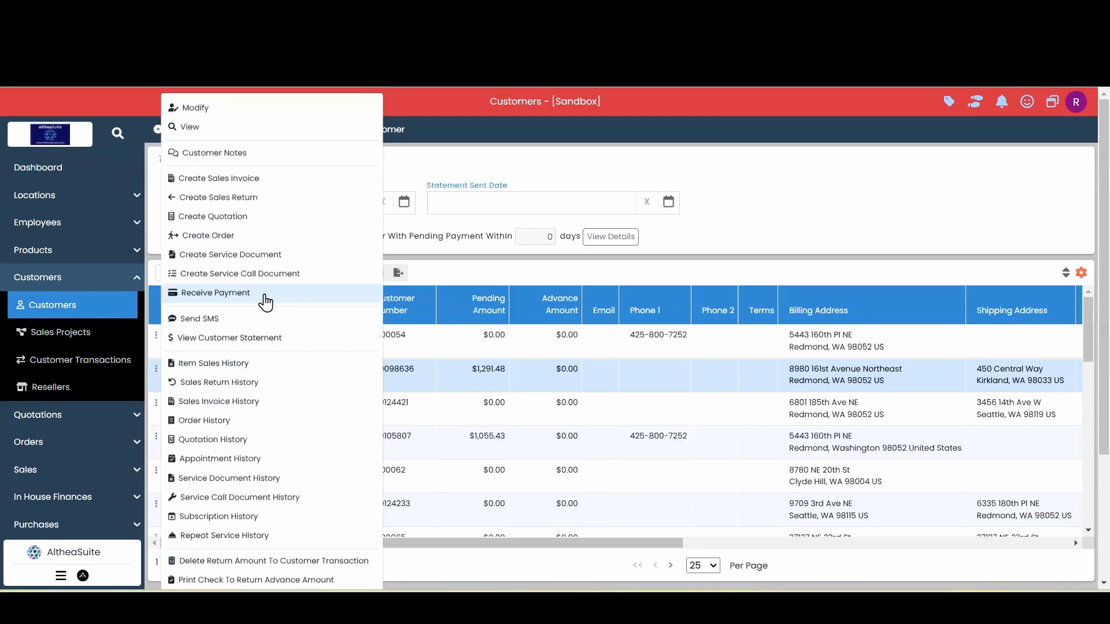
{"action": "left_click", "coordinate": [266, 299]}
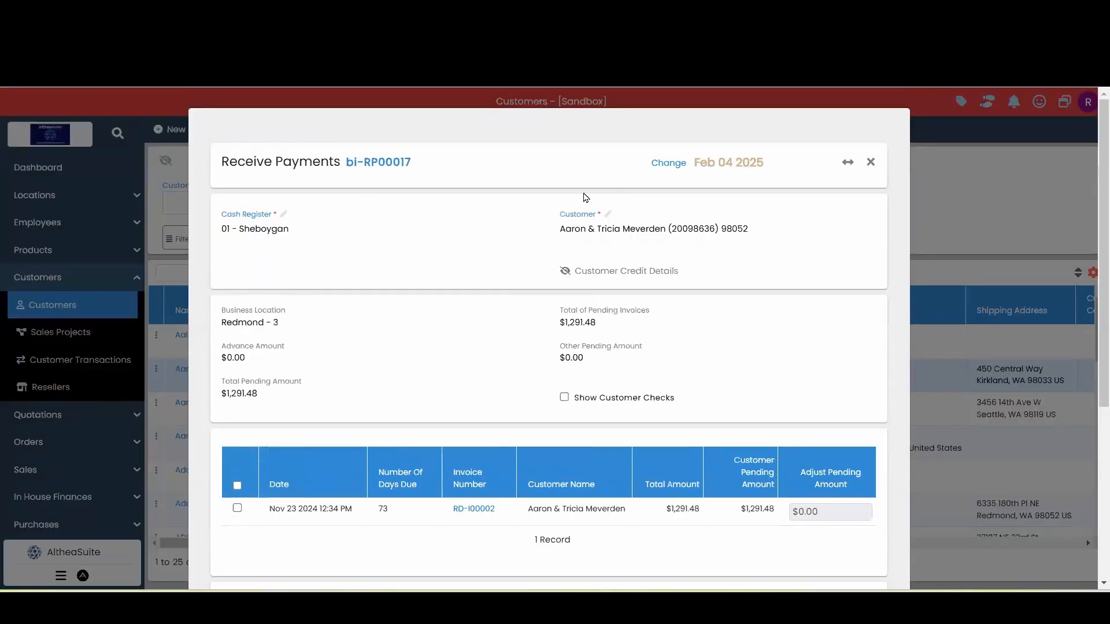
Select the customer's pending invoice RD-I00002 for this payment
{"action": "scroll", "coordinate": [565, 211], "scroll_direction": "down", "scroll_amount": 3}
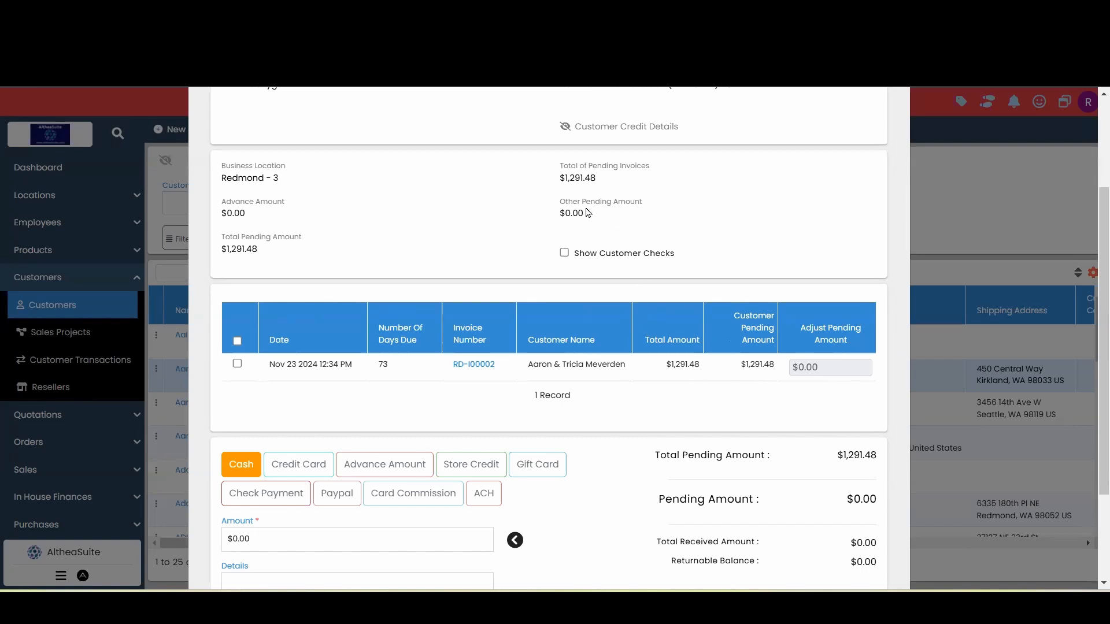
{"action": "left_click_drag", "start_coordinate": [586, 214], "coordinate": [559, 215]}
{"action": "left_click", "coordinate": [622, 219]}
{"action": "scroll", "coordinate": [433, 331], "scroll_direction": "down", "scroll_amount": 1}
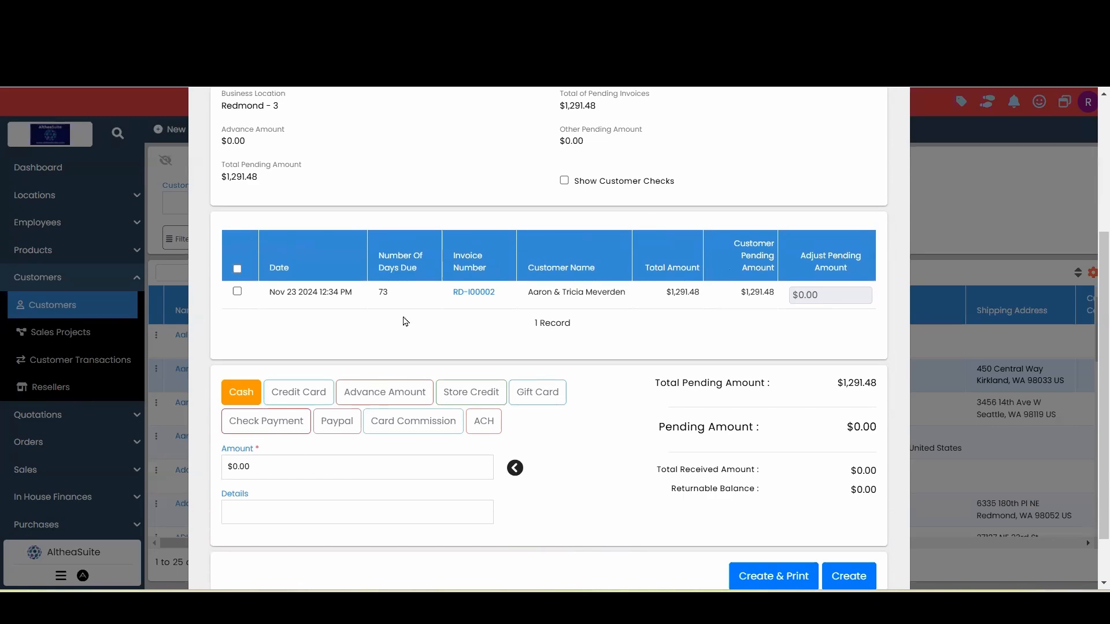
{"action": "left_click", "coordinate": [237, 292]}
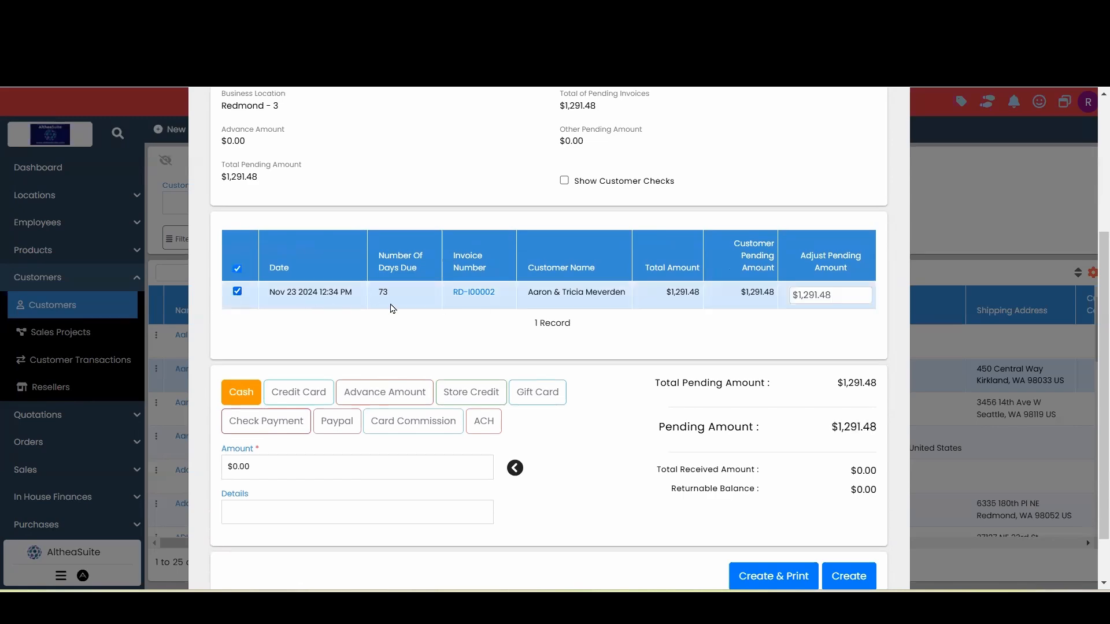
{"action": "scroll", "coordinate": [659, 312], "scroll_direction": "down", "scroll_amount": 1}
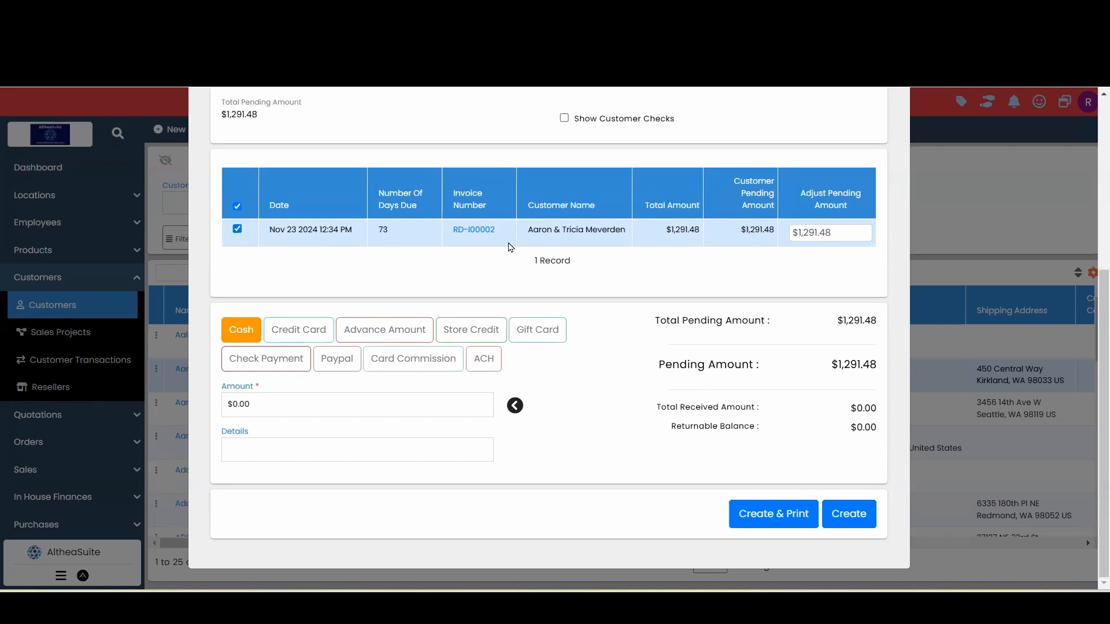
Set the invoice's adjust pending amount to $250
{"action": "left_click", "coordinate": [843, 236]}
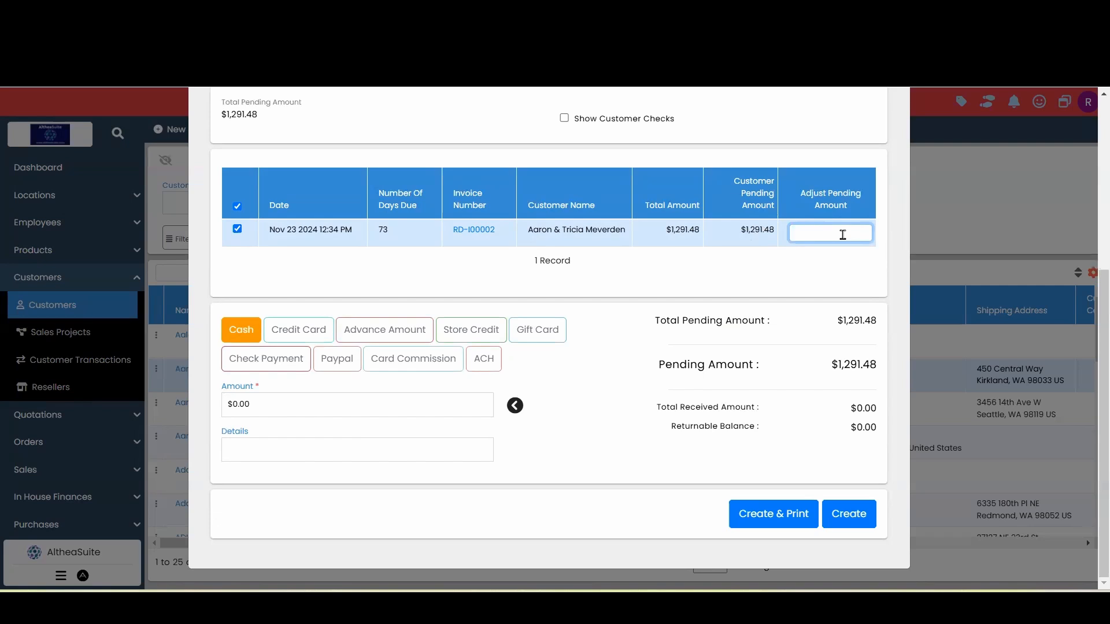
{"action": "key", "text": "ctrl+z"}
{"action": "key", "text": "ctrl+a"}
{"action": "key", "text": "BackSpace"}
{"action": "type", "text": "250"}
{"action": "left_click", "coordinate": [815, 257]}
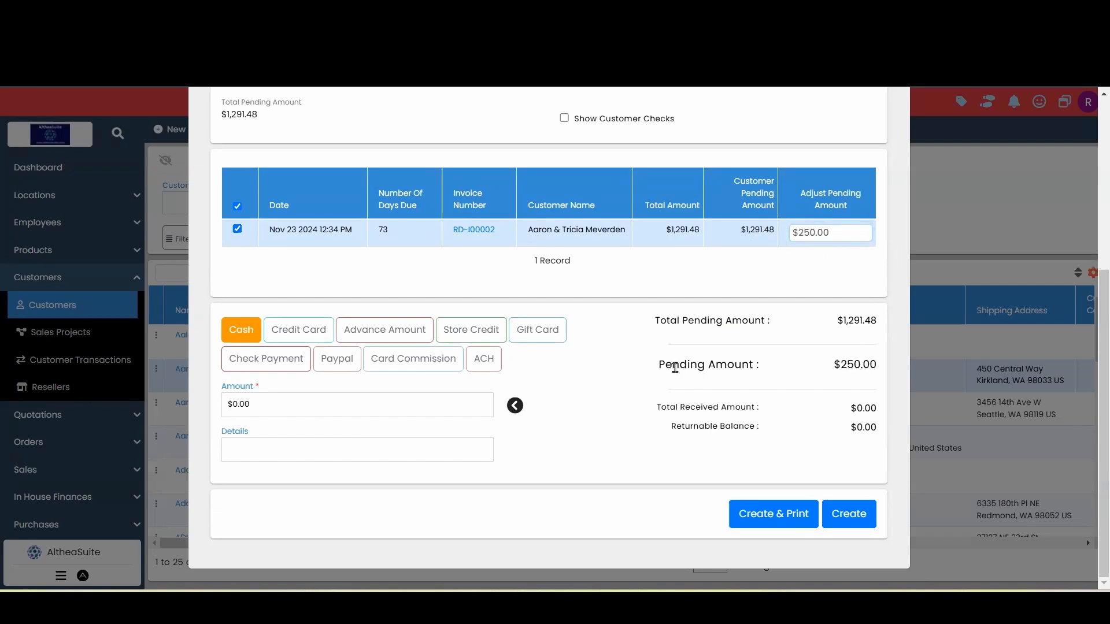
{"action": "triple_click", "coordinate": [852, 368]}
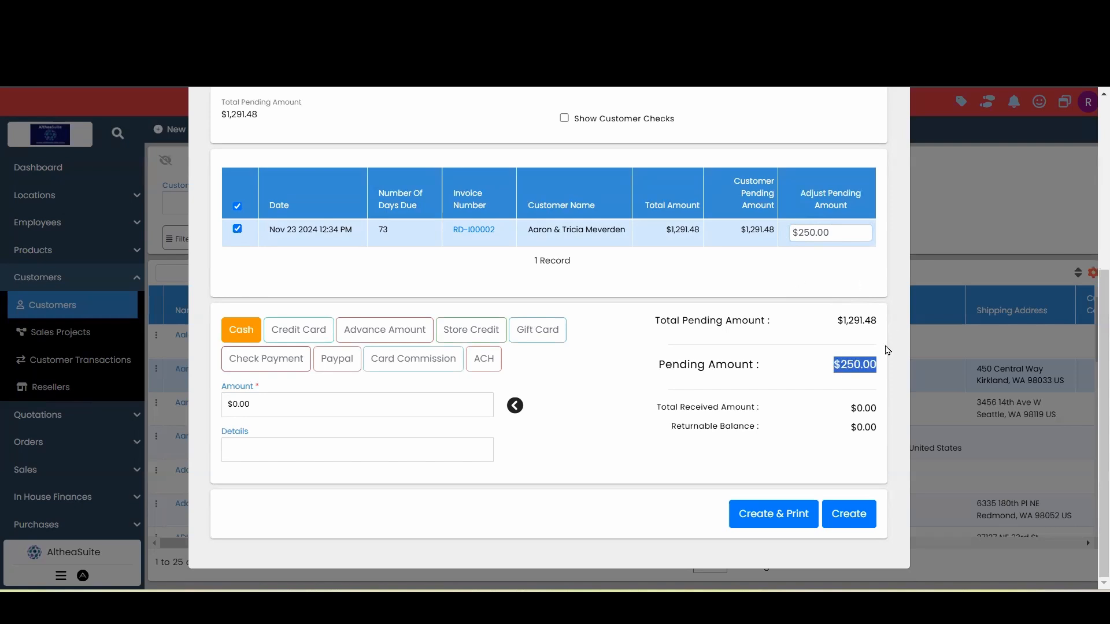
{"action": "left_click", "coordinate": [824, 370]}
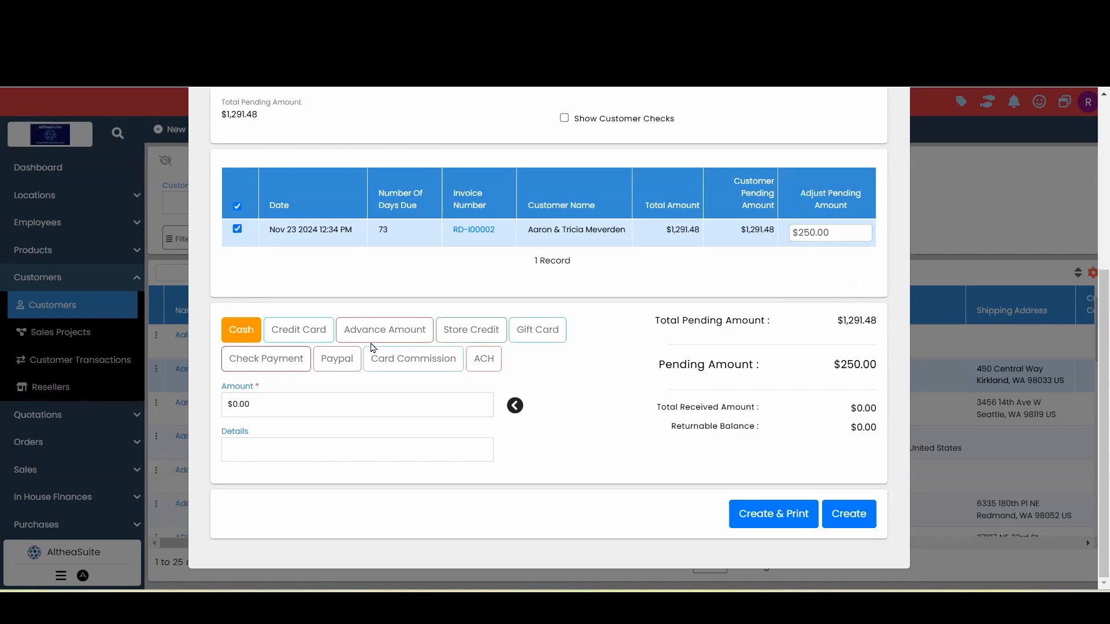
Enter a cash payment amount of 100
{"action": "left_click", "coordinate": [516, 405]}
{"action": "left_click_drag", "start_coordinate": [312, 405], "coordinate": [158, 391]}
{"action": "key", "text": "BackSpace"}
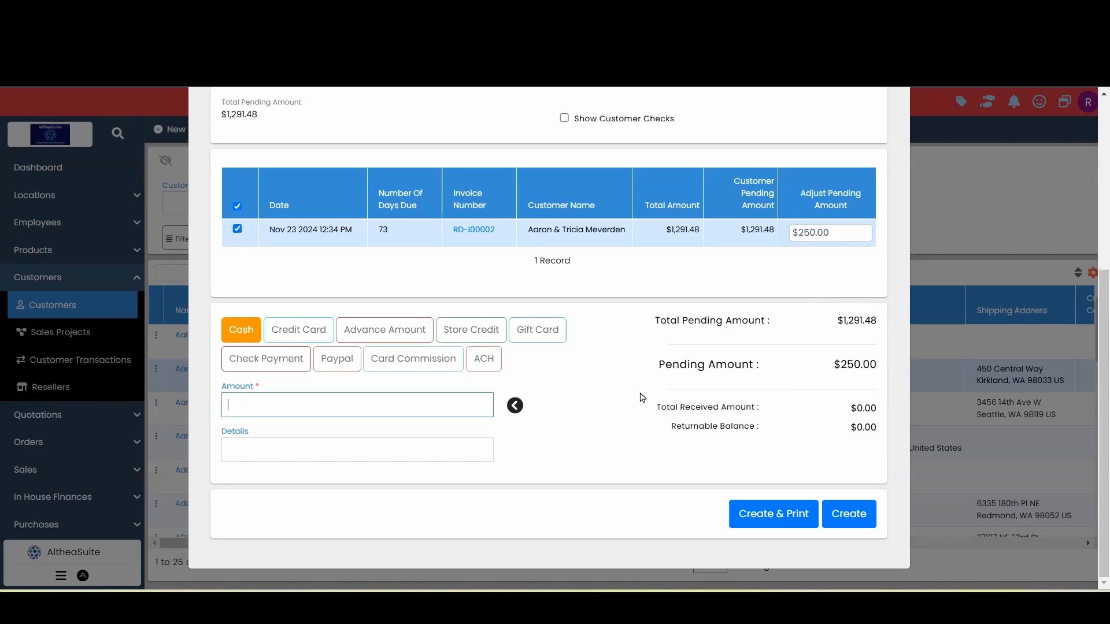
{"action": "type", "text": "100"}
{"action": "left_click", "coordinate": [580, 399]}
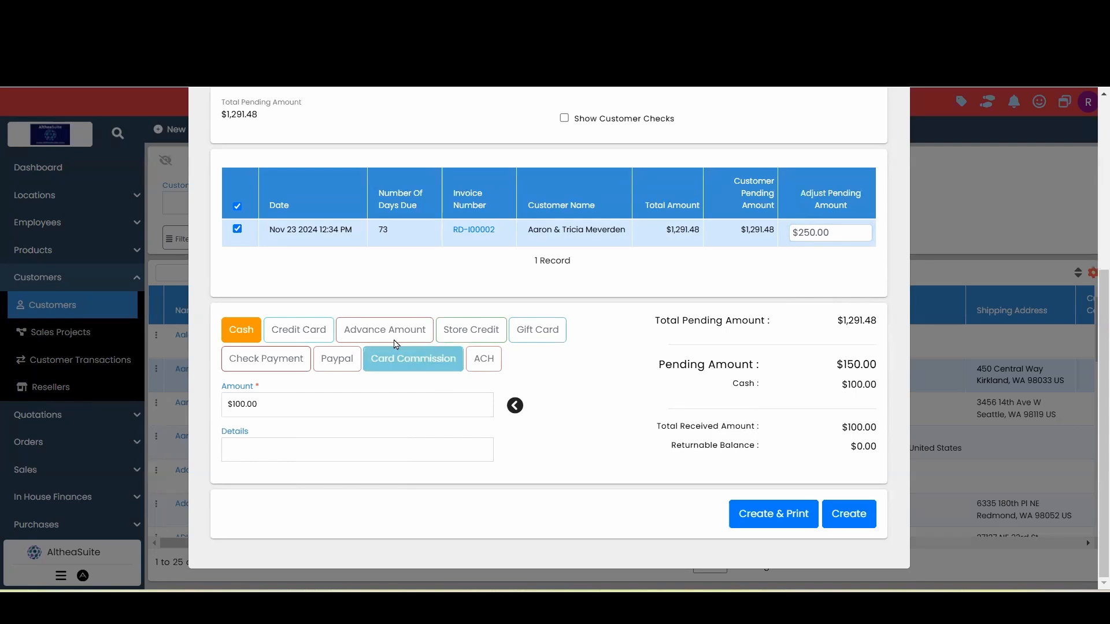
Add a check payment of 100
{"action": "left_click", "coordinate": [288, 360]}
{"action": "left_click", "coordinate": [286, 404]}
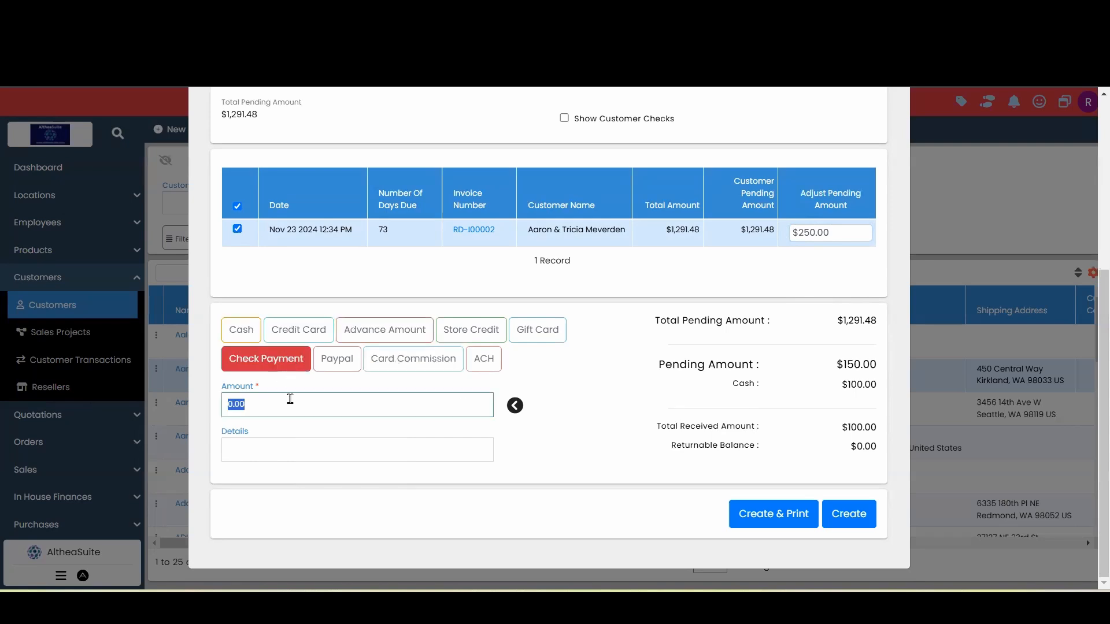
{"action": "type", "text": "100"}
{"action": "left_click", "coordinate": [595, 417]}
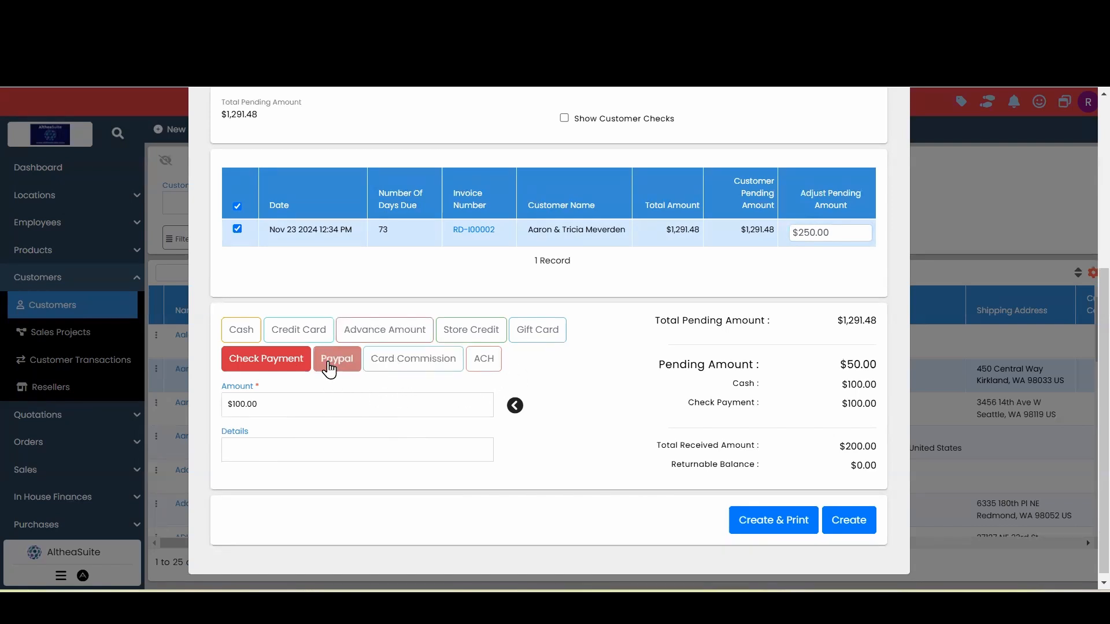
Add a credit card payment of 50
{"action": "left_click", "coordinate": [299, 331]}
{"action": "left_click", "coordinate": [327, 398]}
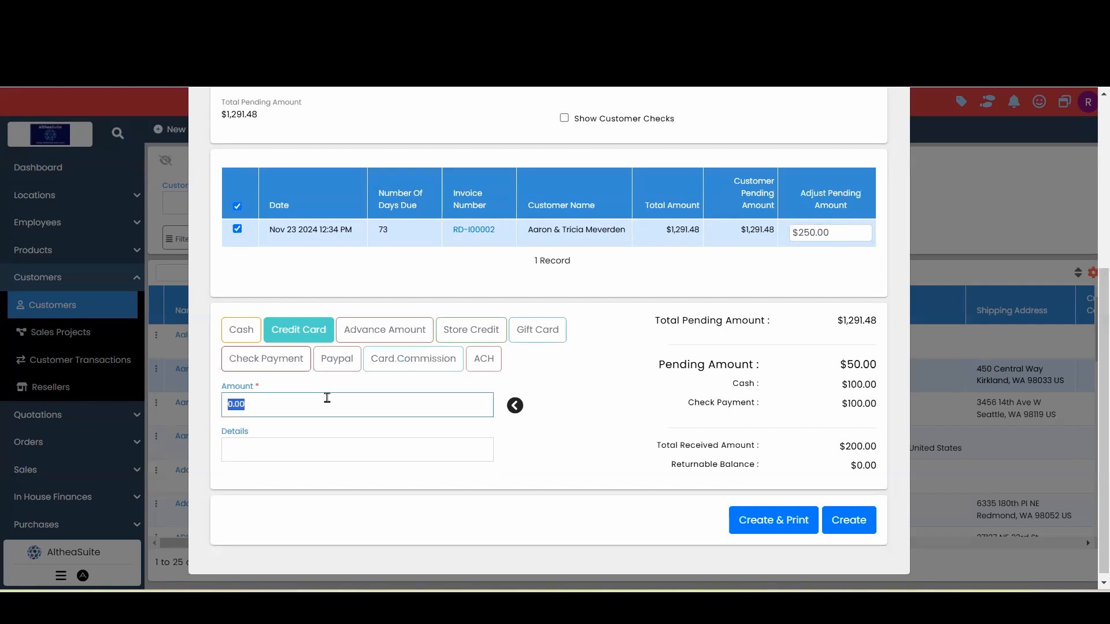
{"action": "type", "text": "50"}
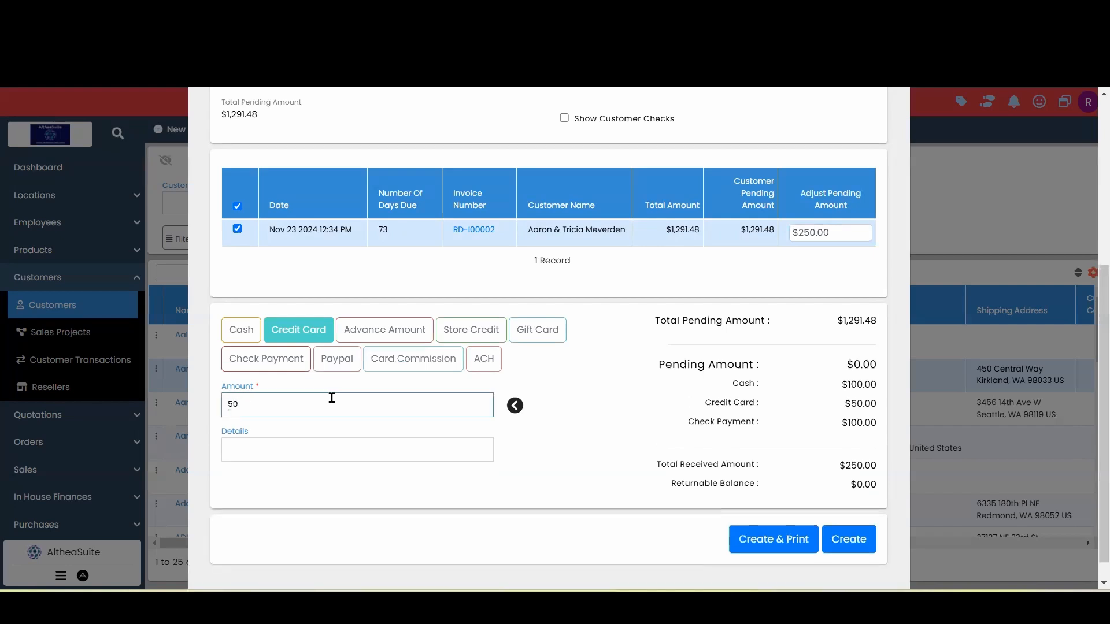
{"action": "left_click", "coordinate": [607, 399]}
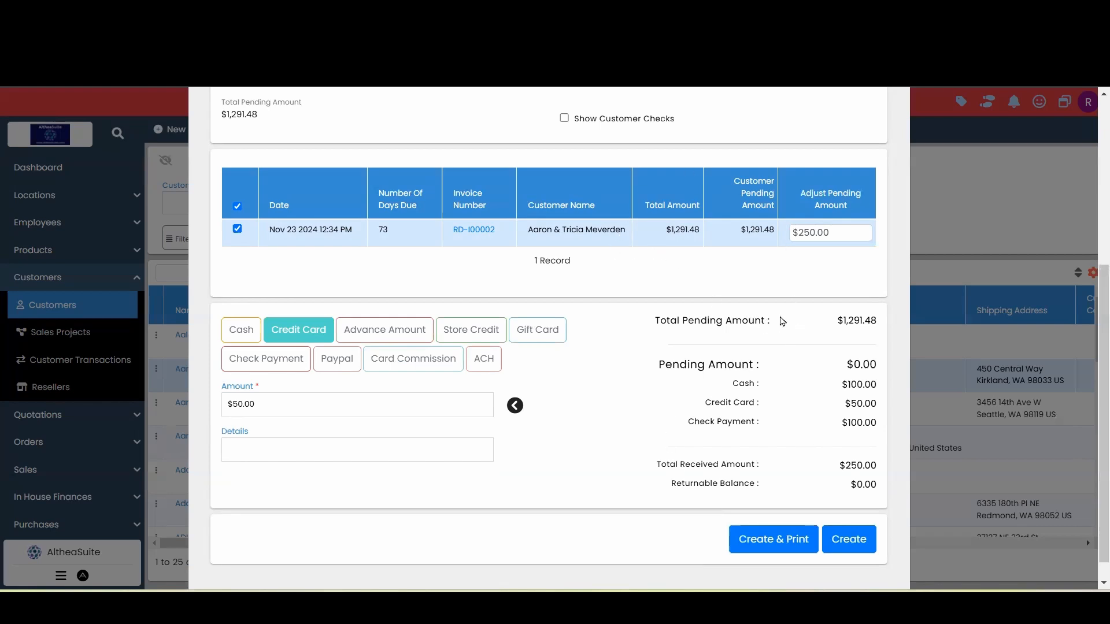
Create the payment receipt without printing
{"action": "left_click_drag", "start_coordinate": [877, 384], "coordinate": [843, 422]}
{"action": "left_click", "coordinate": [652, 400]}
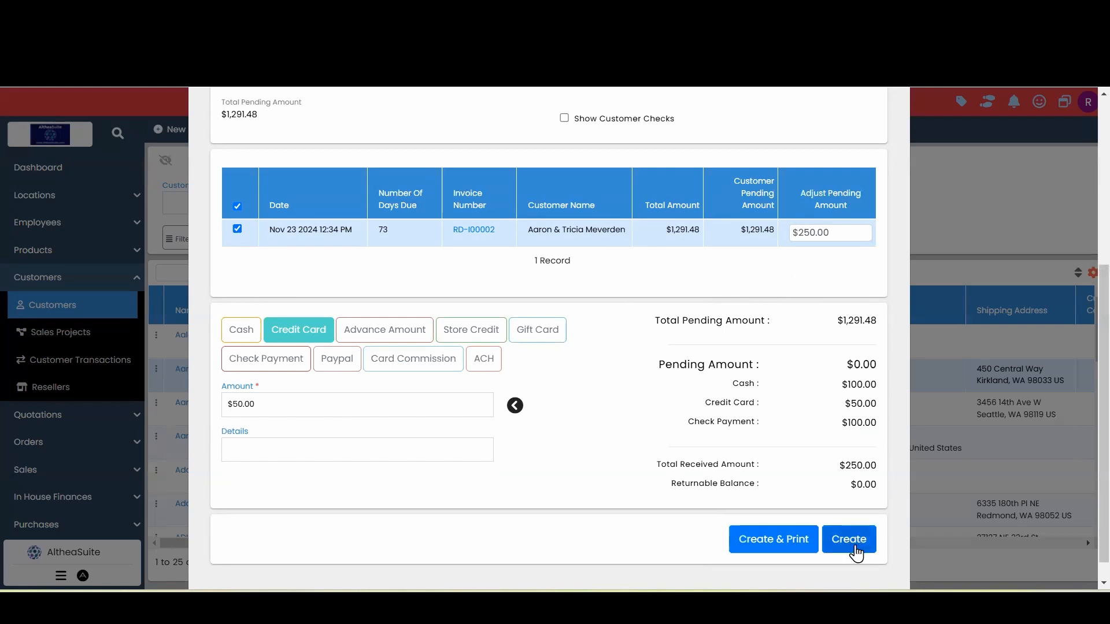
{"action": "left_click", "coordinate": [853, 544]}
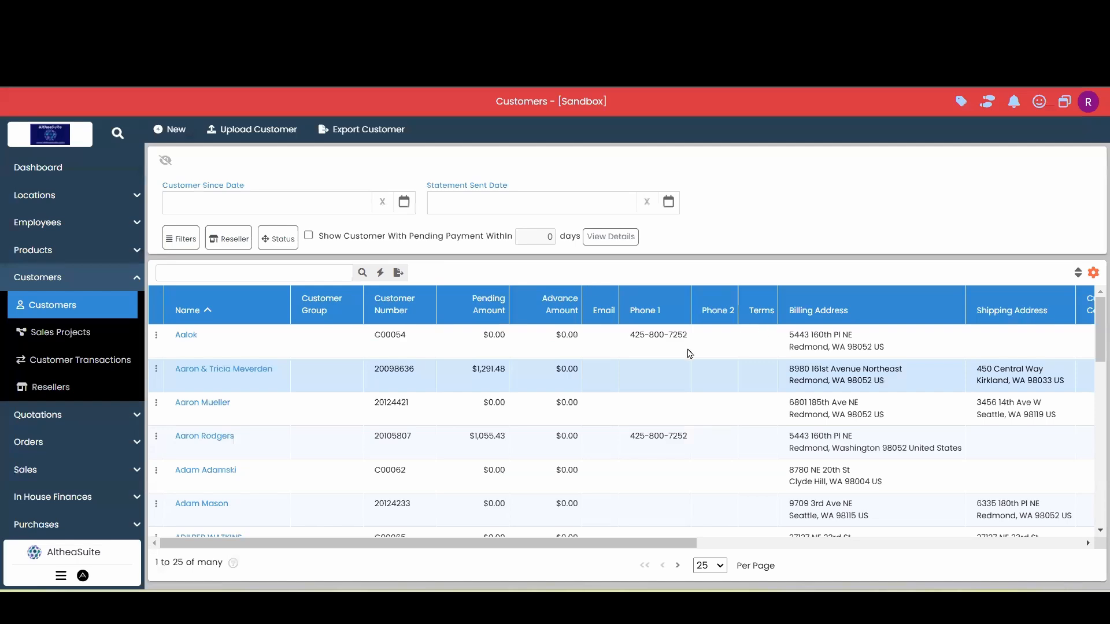
Copy the customer's name from the customer list and open the sales invoices list
{"action": "left_click", "coordinate": [54, 306]}
{"action": "left_click_drag", "start_coordinate": [473, 370], "coordinate": [510, 379]}
{"action": "left_click", "coordinate": [281, 370]}
{"action": "left_click", "coordinate": [76, 284]}
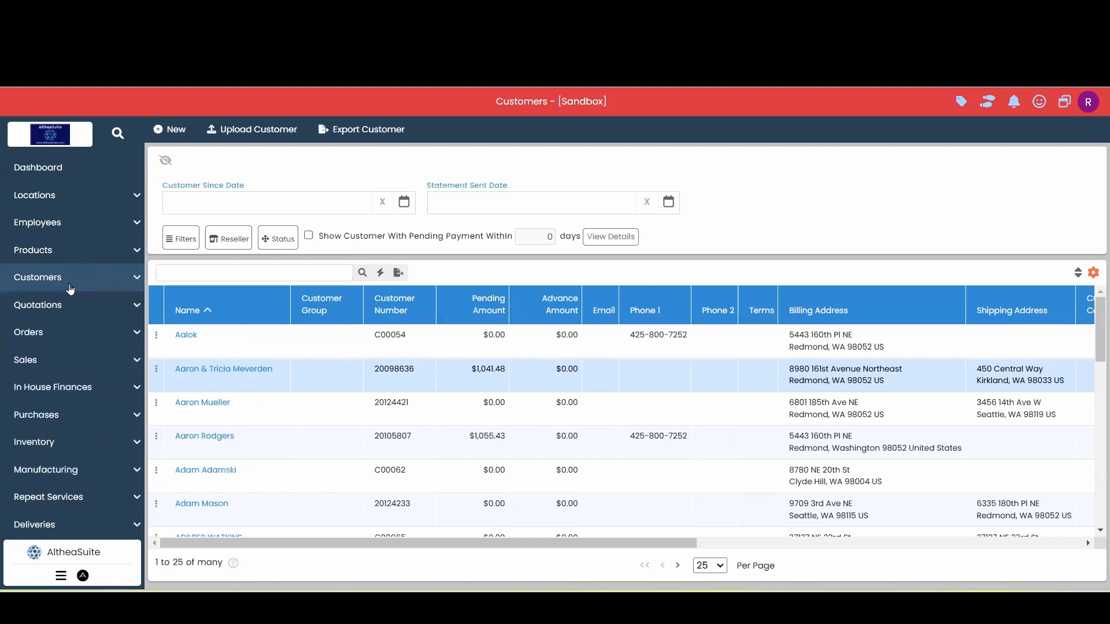
{"action": "left_click", "coordinate": [46, 364]}
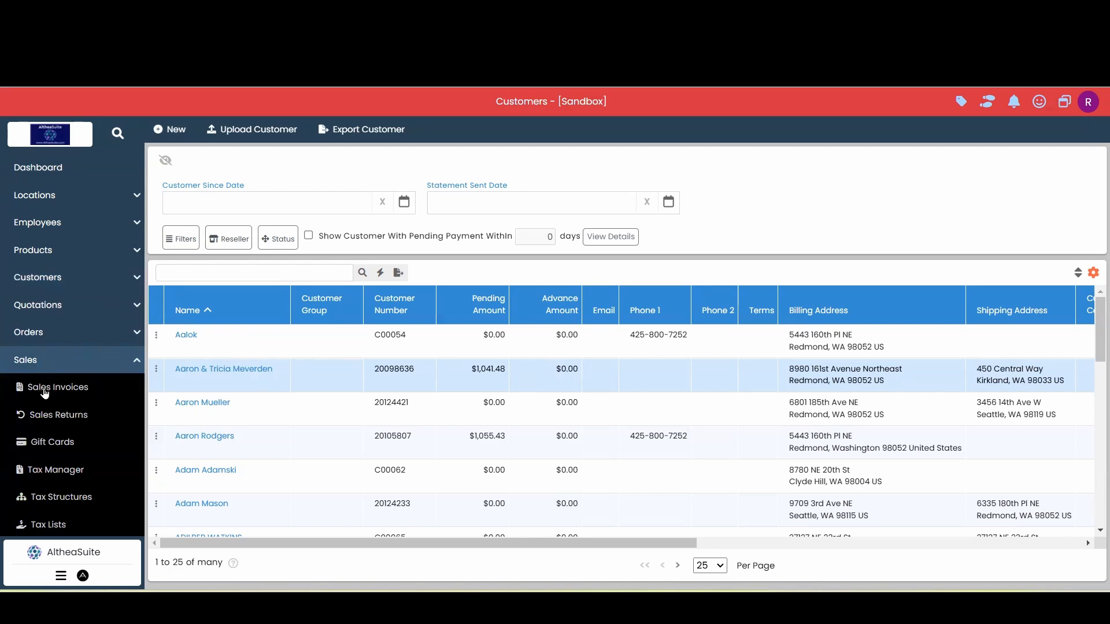
{"action": "left_click_drag", "start_coordinate": [285, 377], "coordinate": [174, 377]}
{"action": "key", "text": "ctrl+c"}
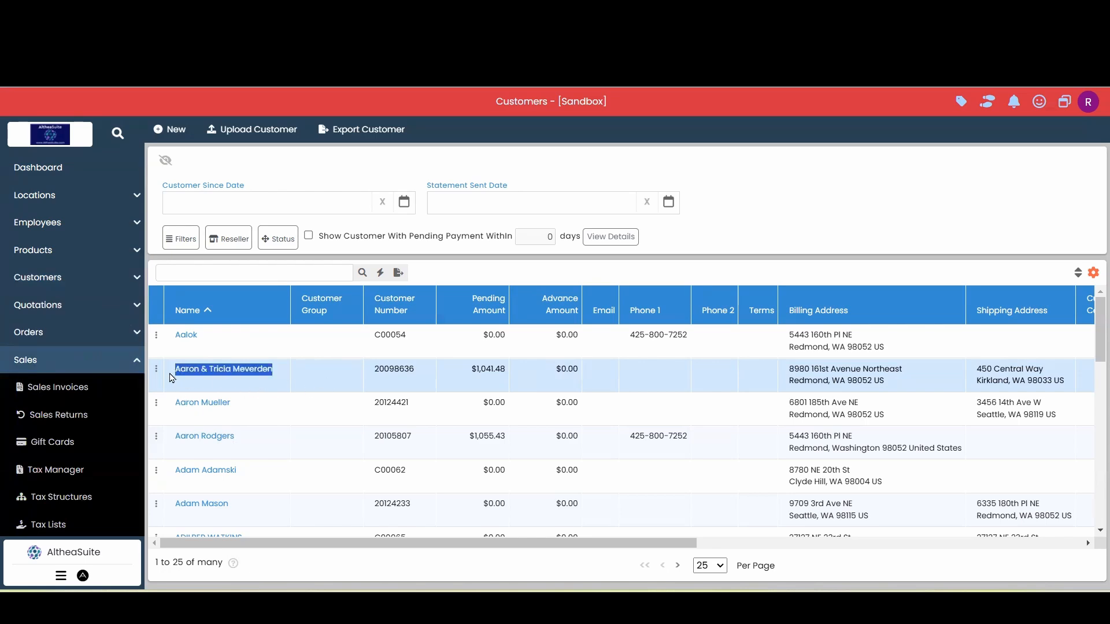
{"action": "left_click", "coordinate": [46, 386]}
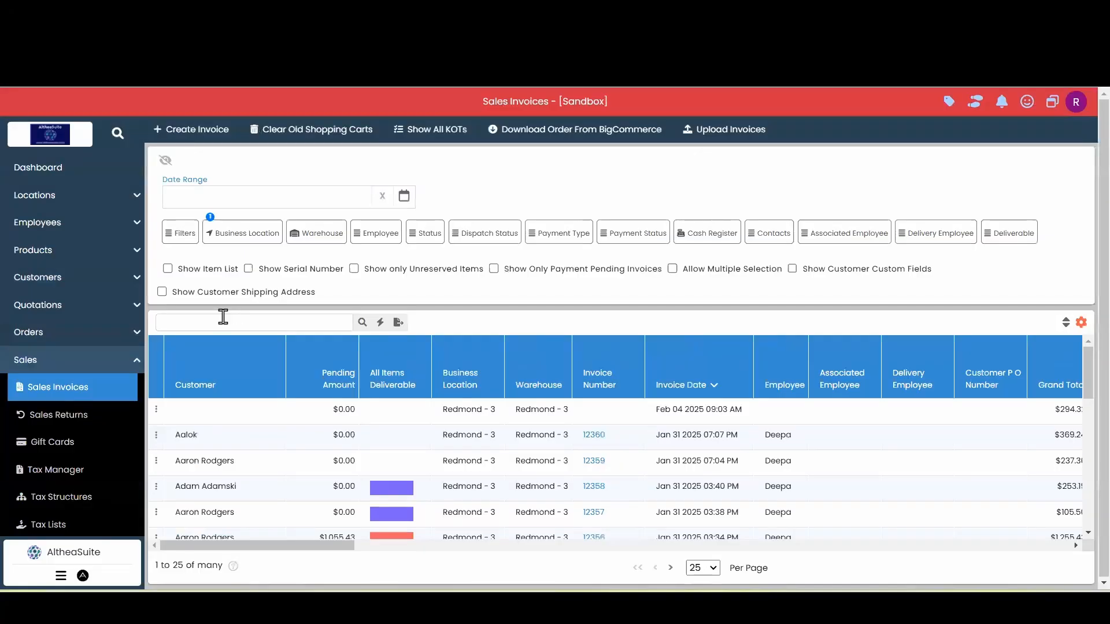
Search the sales invoices for the copied customer name, then clear the search
{"action": "left_click", "coordinate": [223, 317]}
{"action": "key", "text": "ctrl+v"}
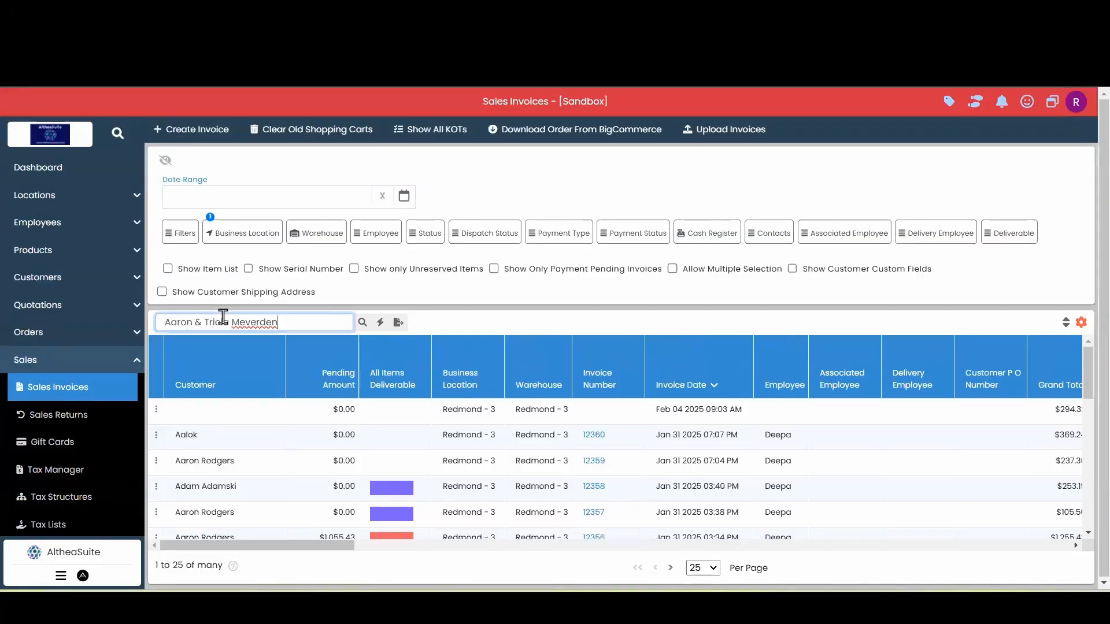
{"action": "key", "text": "Return"}
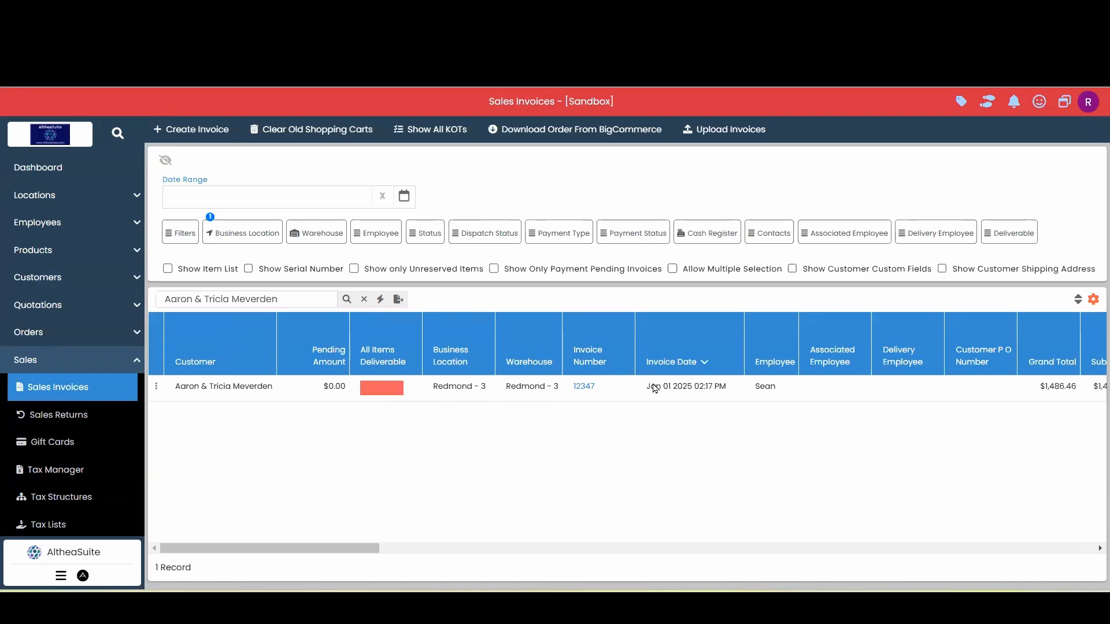
{"action": "left_click", "coordinate": [364, 300]}
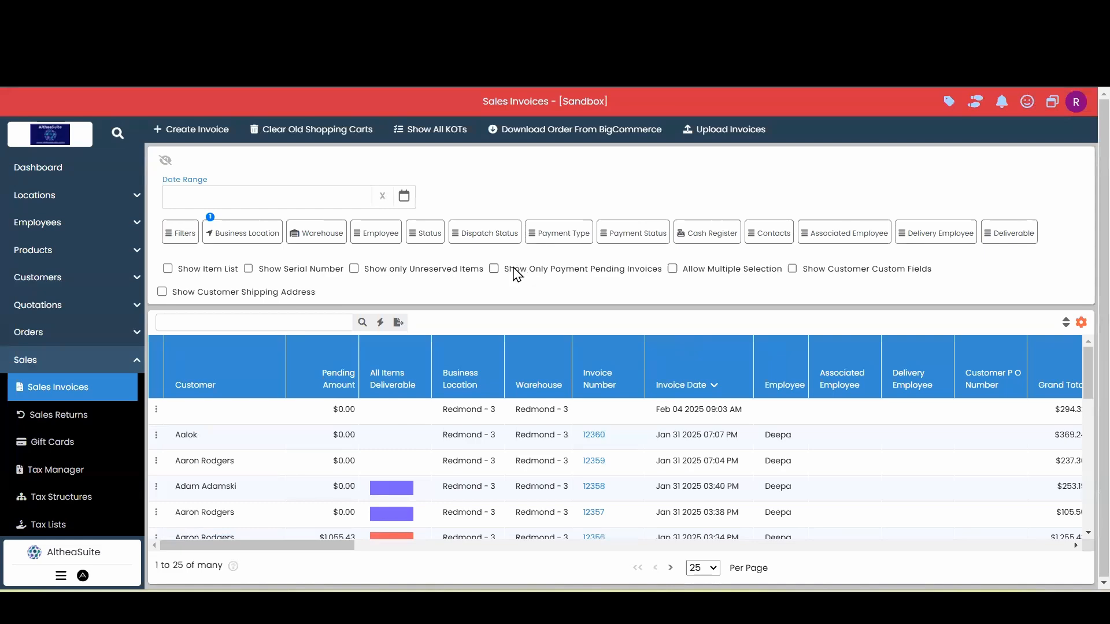
Show only payment-pending invoices and search them for the copied customer name
{"action": "left_click", "coordinate": [580, 275]}
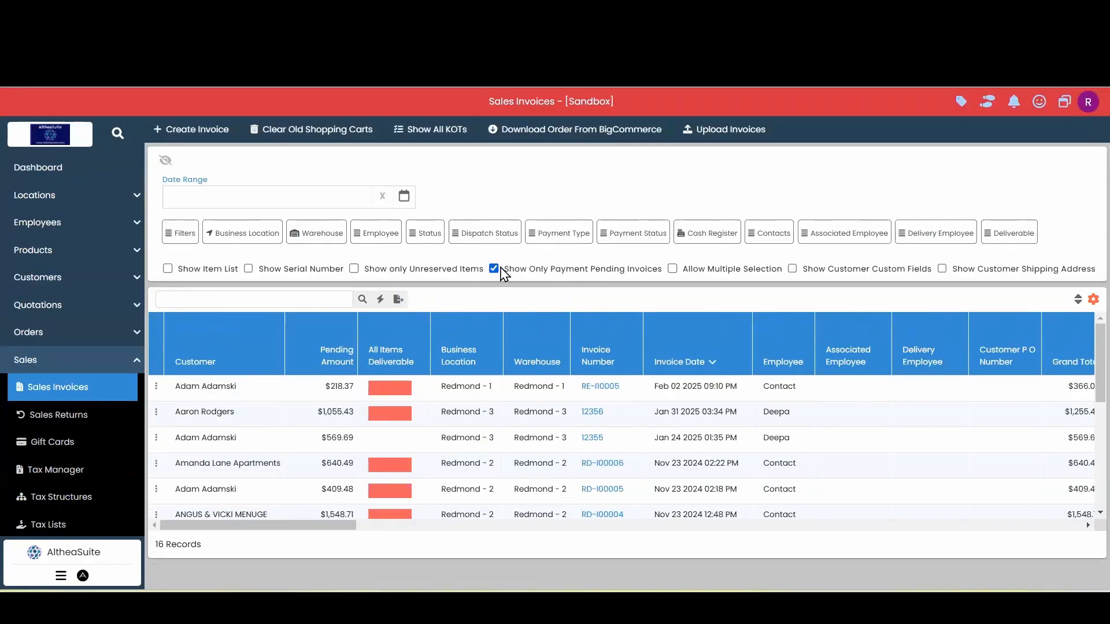
{"action": "scroll", "coordinate": [294, 432], "scroll_direction": "down", "scroll_amount": 3}
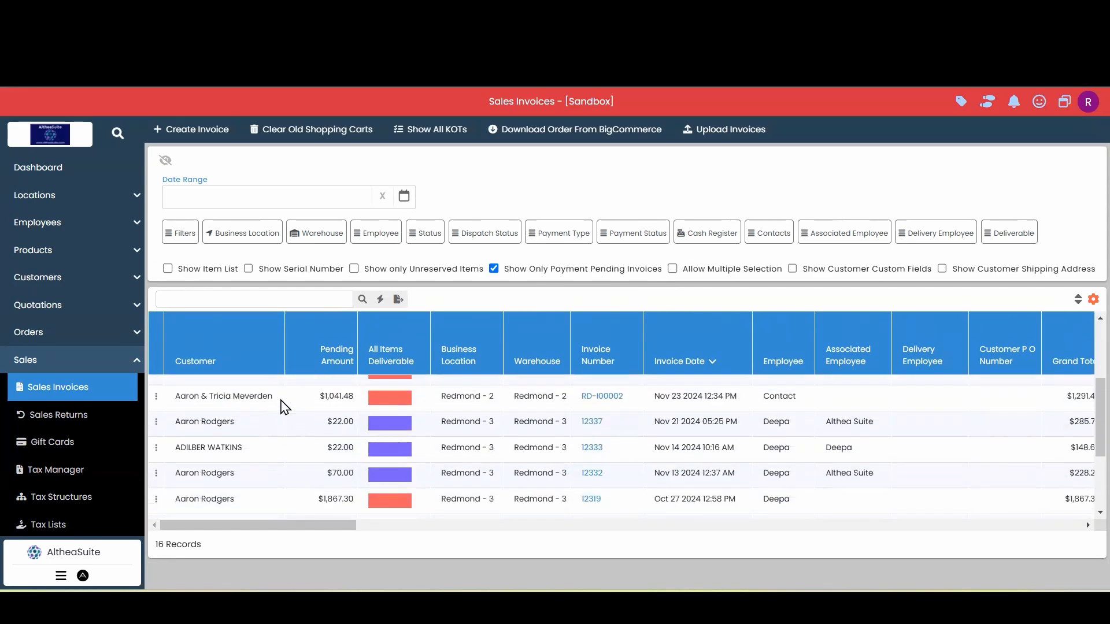
{"action": "left_click", "coordinate": [285, 404]}
{"action": "scroll", "coordinate": [595, 449], "scroll_direction": "up", "scroll_amount": 2}
{"action": "left_click", "coordinate": [226, 301]}
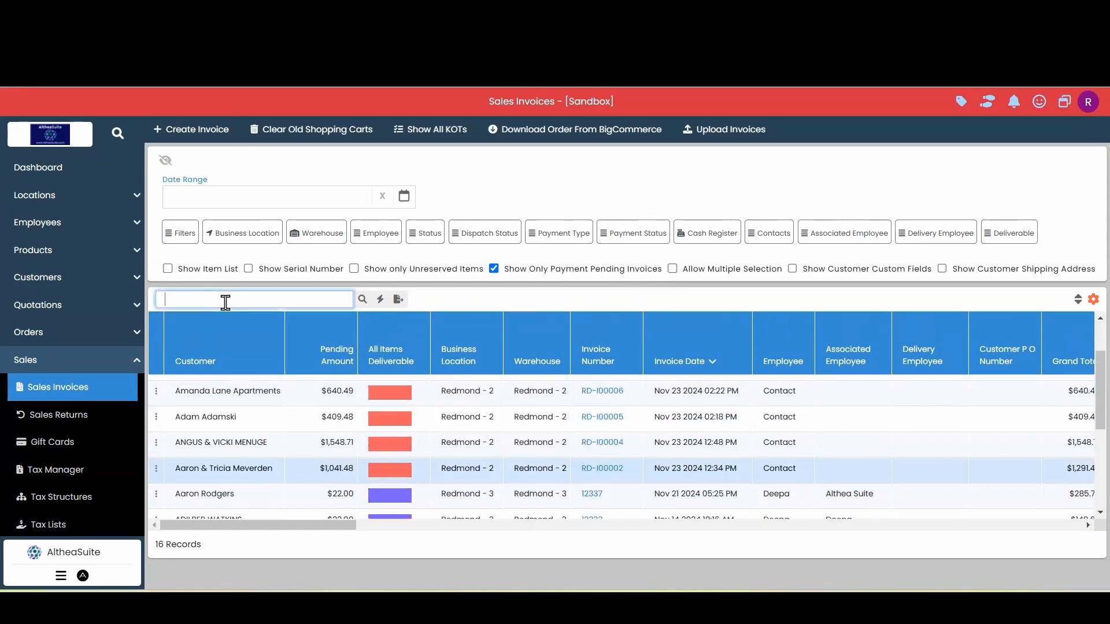
{"action": "key", "text": "ctrl+v"}
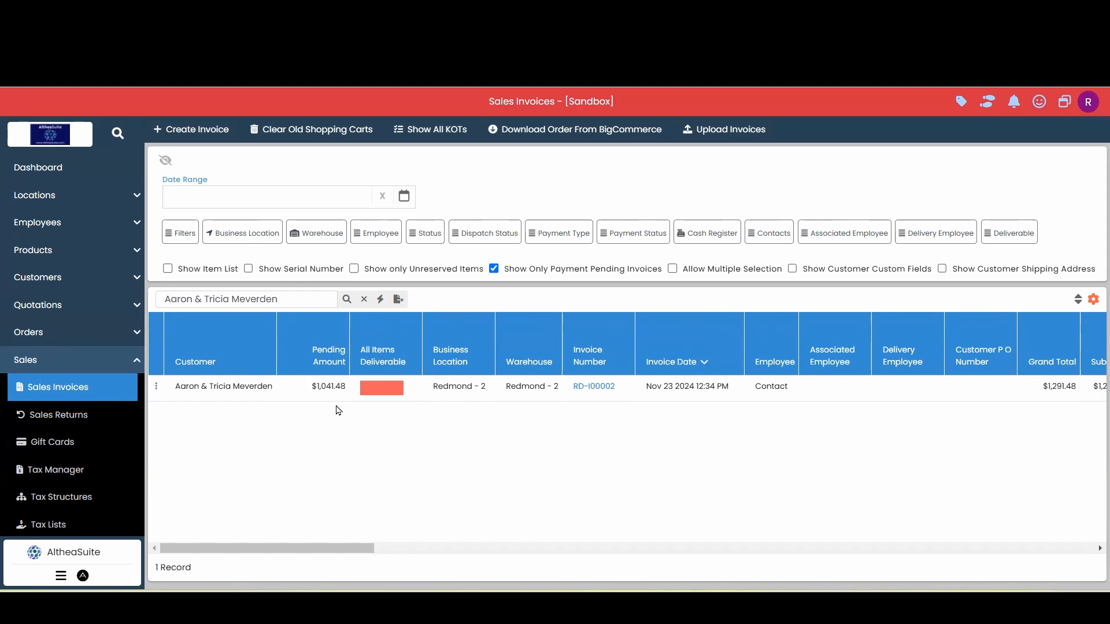
{"action": "left_click_drag", "start_coordinate": [347, 392], "coordinate": [345, 391]}
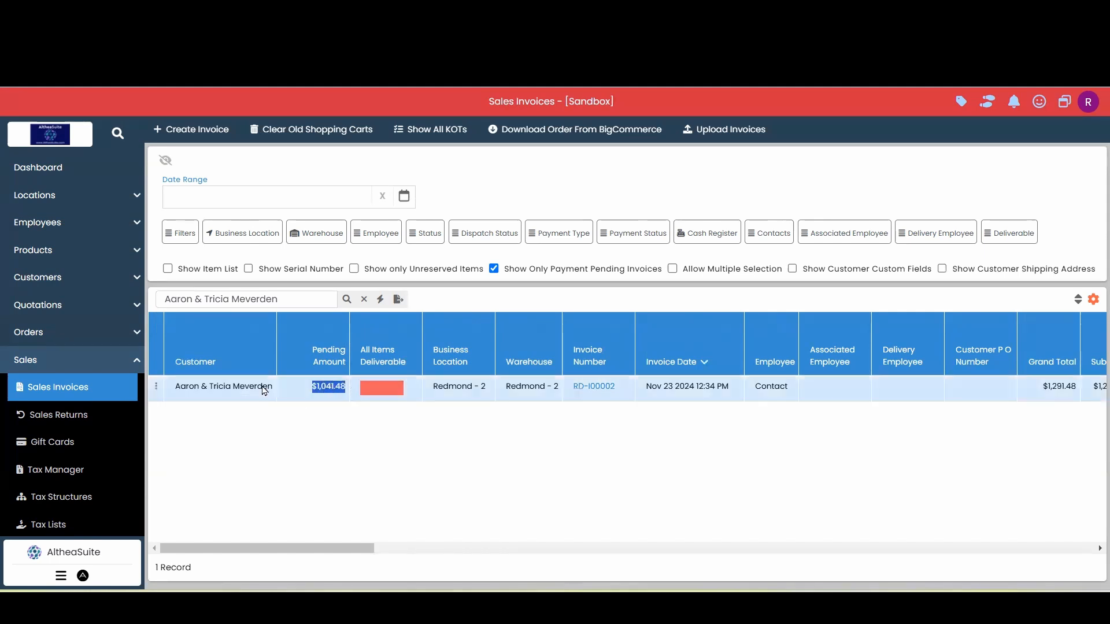
{"action": "left_click", "coordinate": [345, 411]}
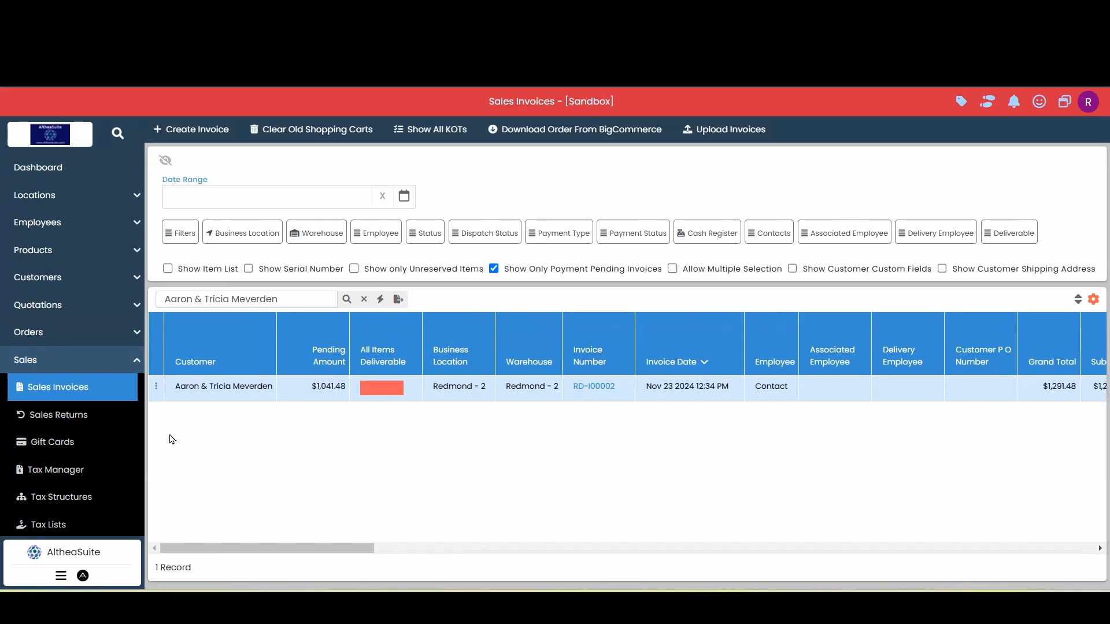
Open Receive Payment for the customer's pending invoice RD-I00002
{"action": "left_click", "coordinate": [157, 391]}
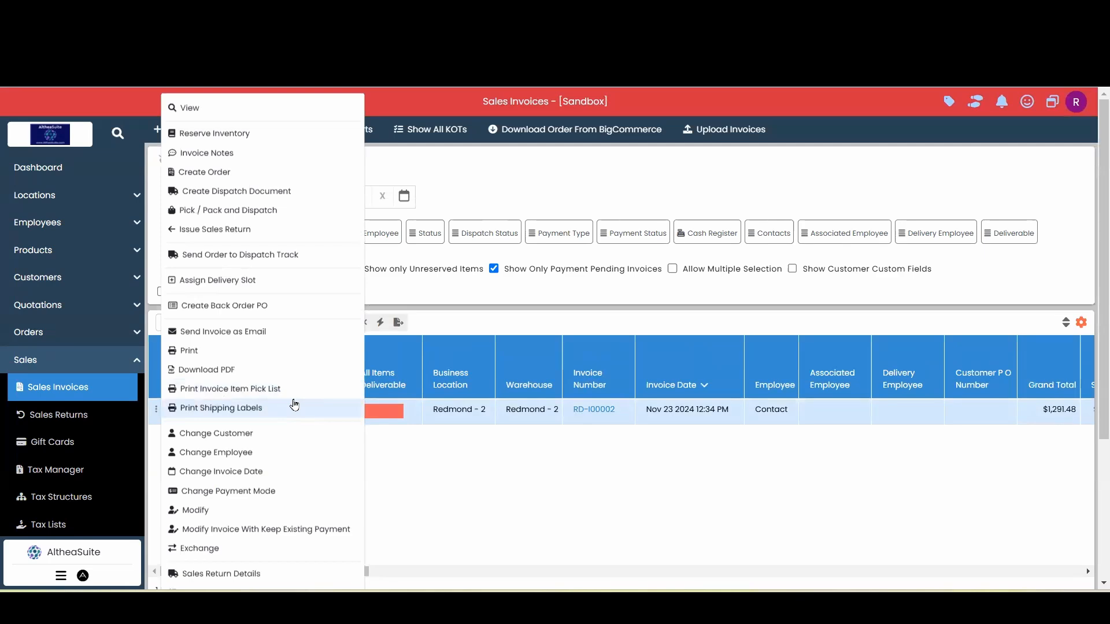
{"action": "scroll", "coordinate": [294, 404], "scroll_direction": "down", "scroll_amount": 5}
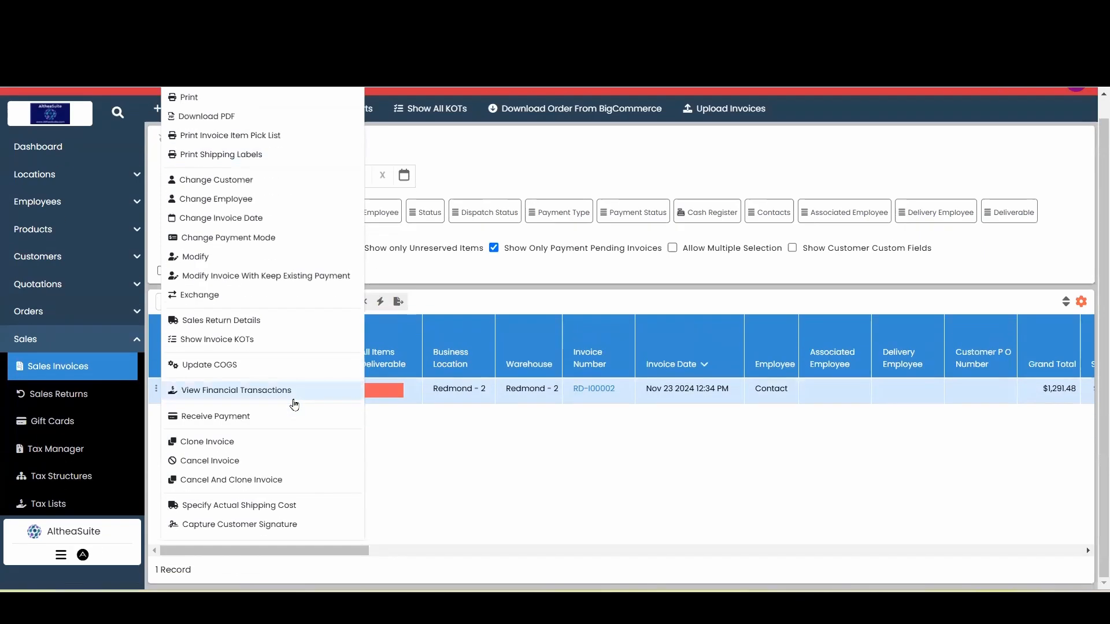
{"action": "left_click", "coordinate": [239, 427]}
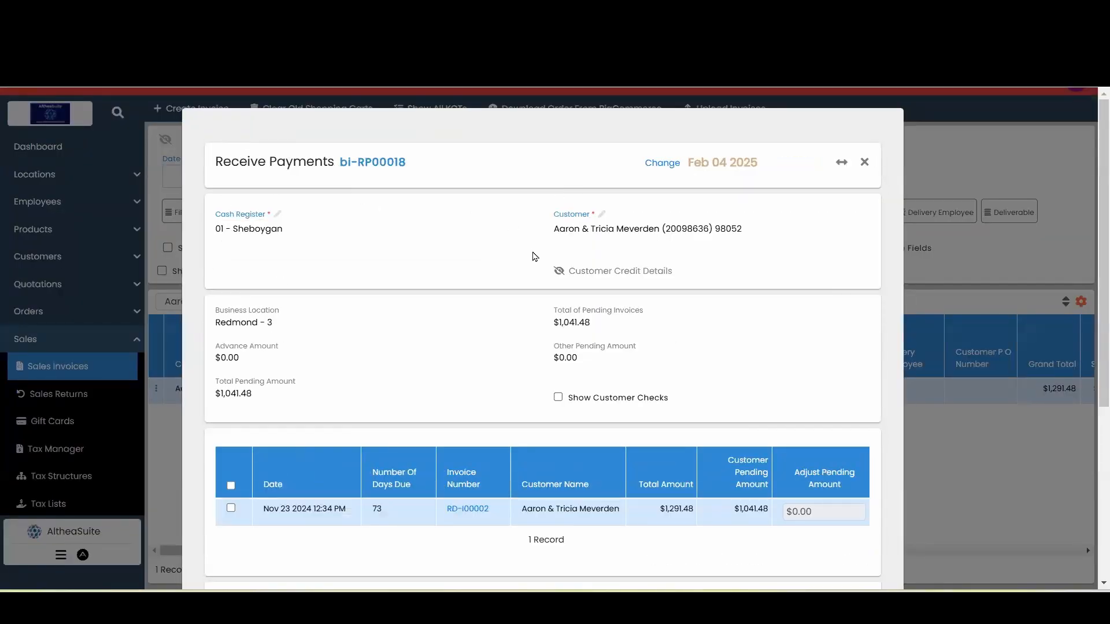
Select invoice RD-I00002 and set its adjust pending amount to 500
{"action": "scroll", "coordinate": [532, 255], "scroll_direction": "down", "scroll_amount": 3}
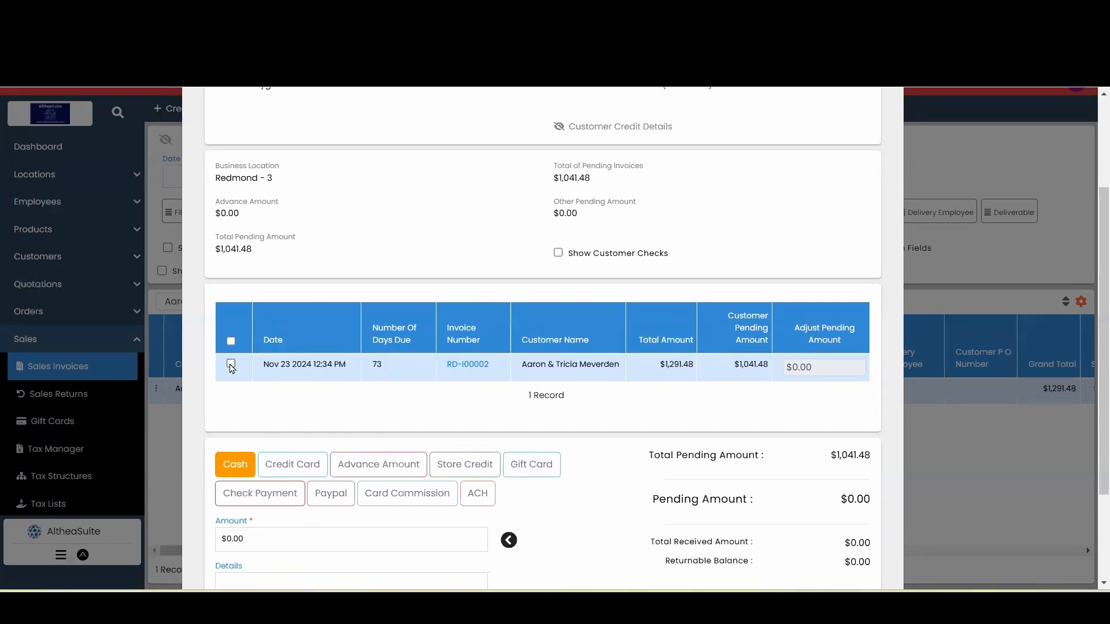
{"action": "left_click", "coordinate": [230, 365]}
{"action": "scroll", "coordinate": [640, 399], "scroll_direction": "down", "scroll_amount": 2}
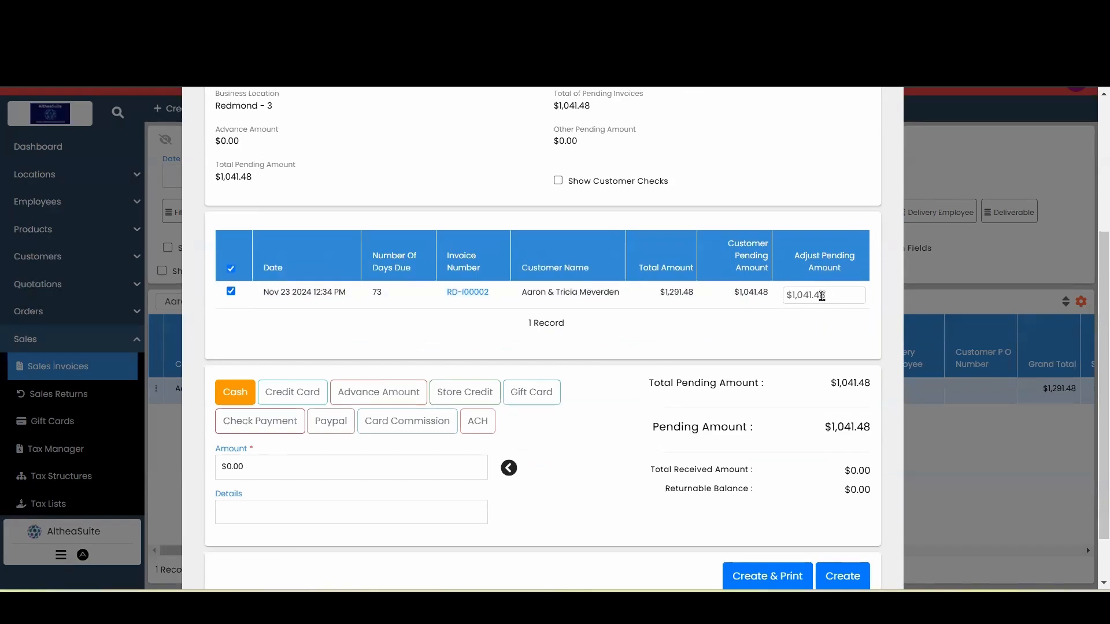
{"action": "left_click", "coordinate": [822, 296]}
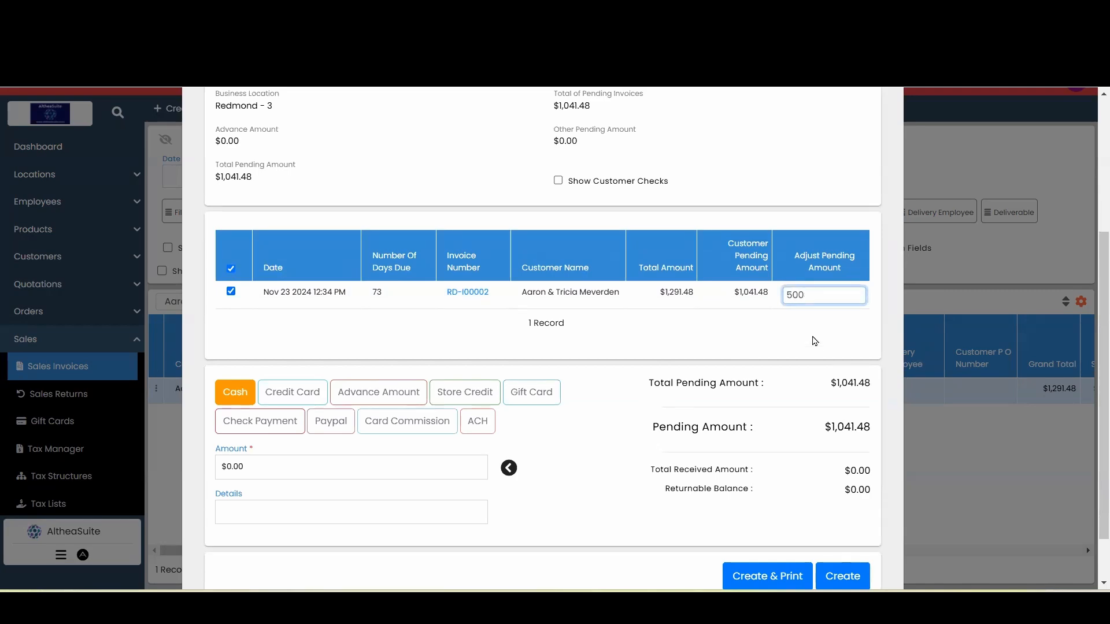
{"action": "left_click", "coordinate": [814, 341]}
Enter a cash payment amount of 250
{"action": "scroll", "coordinate": [277, 450], "scroll_direction": "down", "scroll_amount": 1}
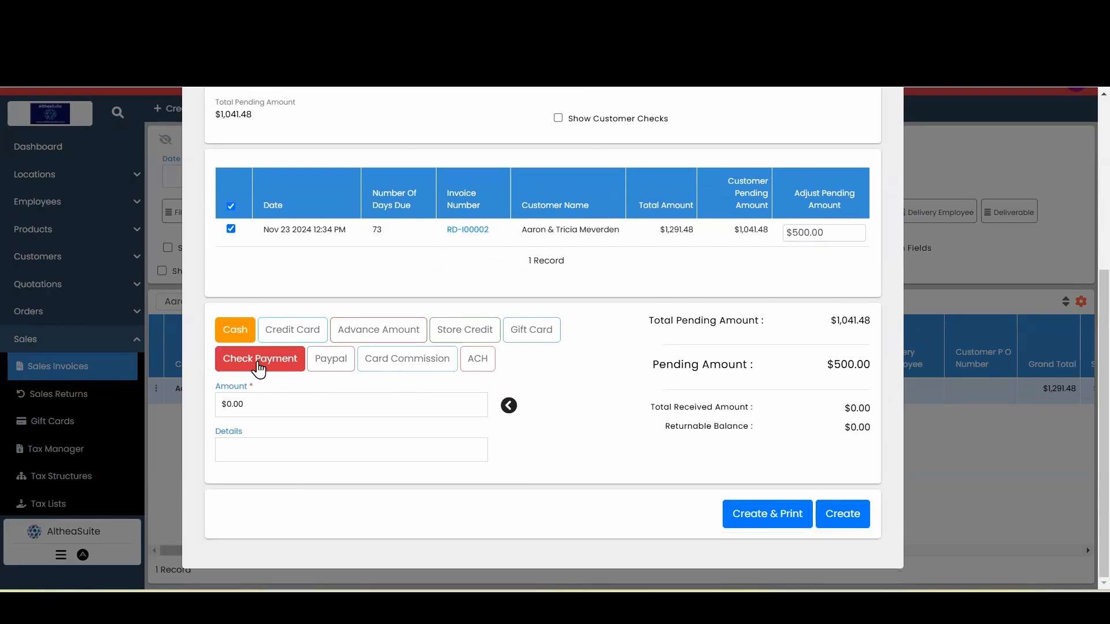
{"action": "left_click", "coordinate": [346, 398]}
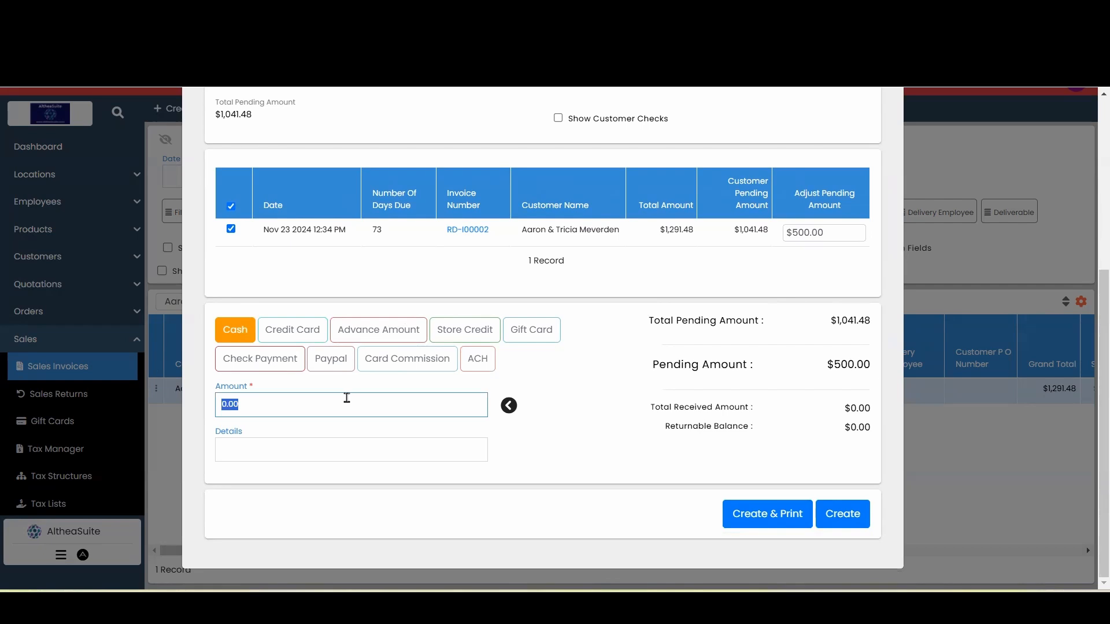
{"action": "type", "text": "250"}
{"action": "left_click", "coordinate": [629, 454]}
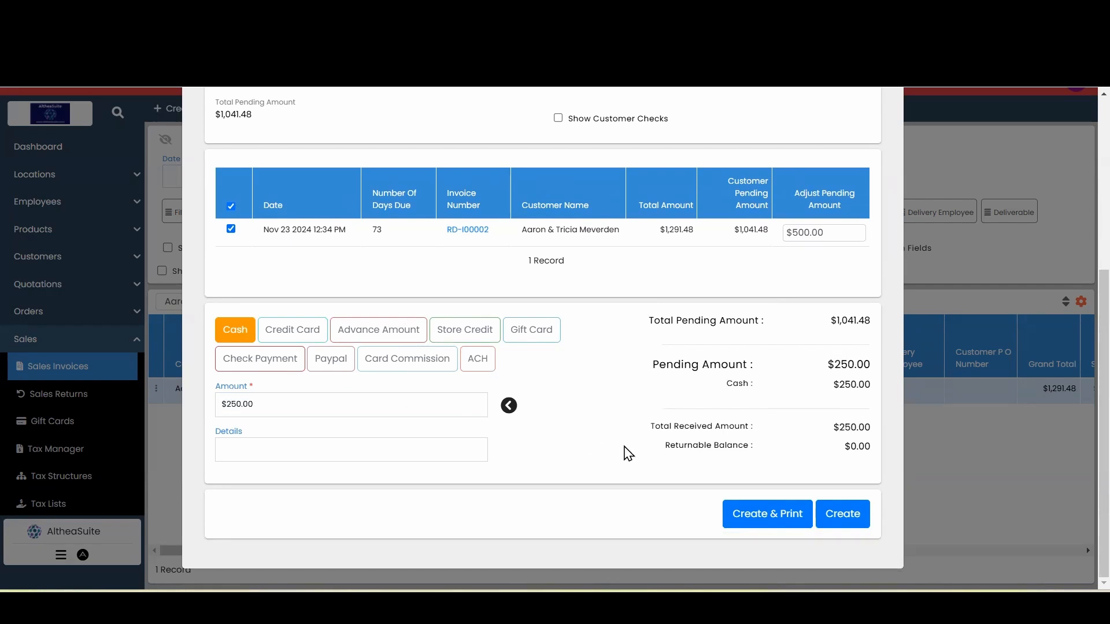
Add a check payment for the remaining $250 with details 1243 and create the receipt
{"action": "left_click", "coordinate": [262, 363]}
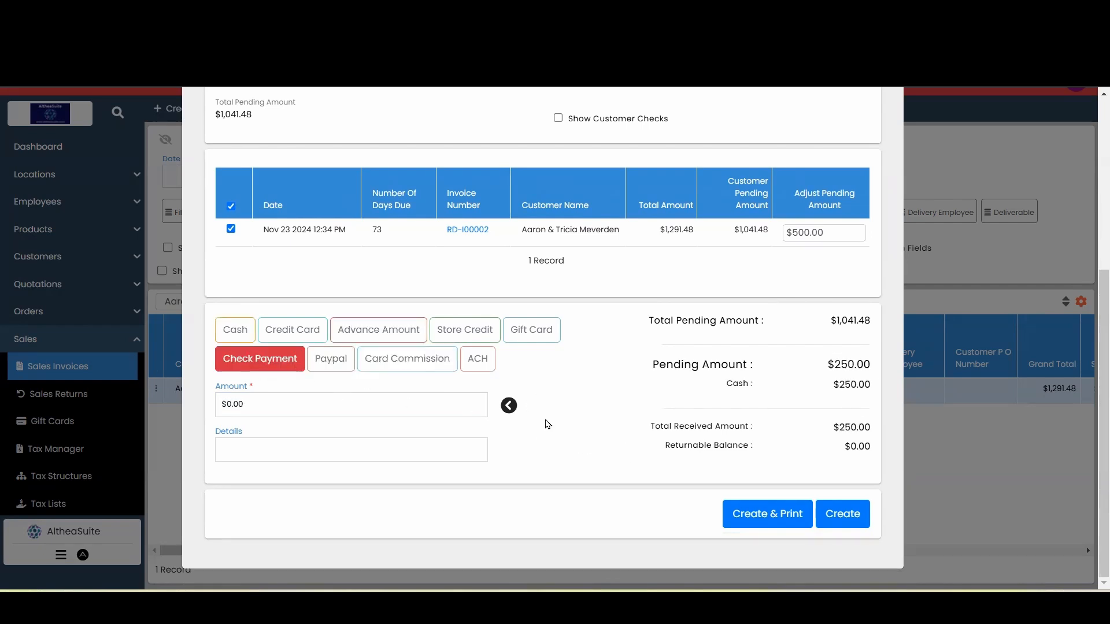
{"action": "left_click", "coordinate": [513, 411]}
{"action": "left_click", "coordinate": [389, 448]}
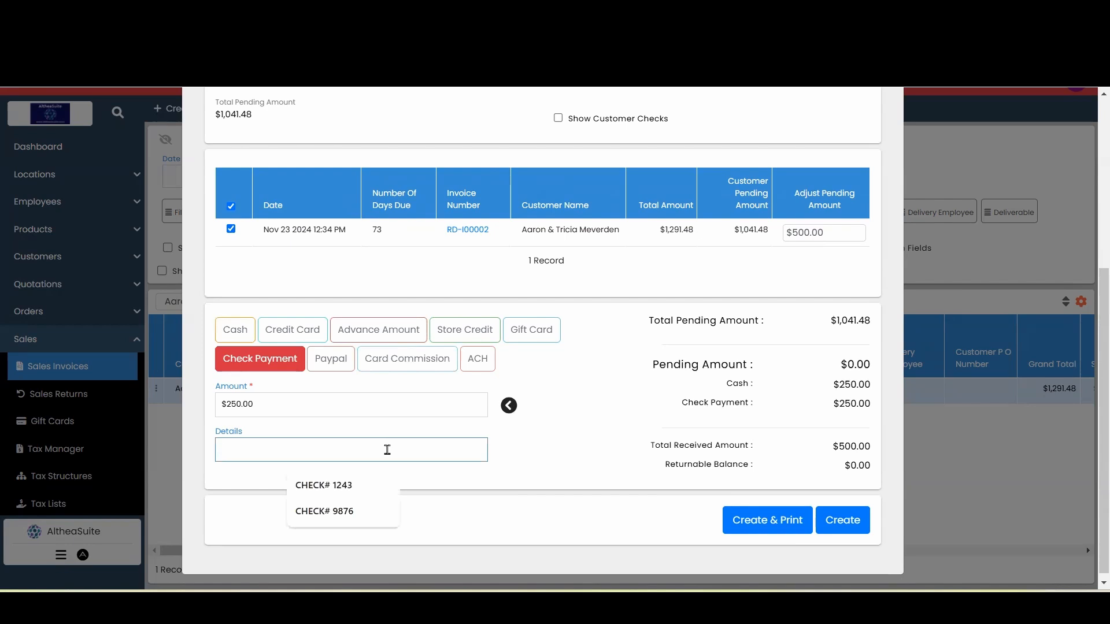
{"action": "left_click", "coordinate": [342, 486]}
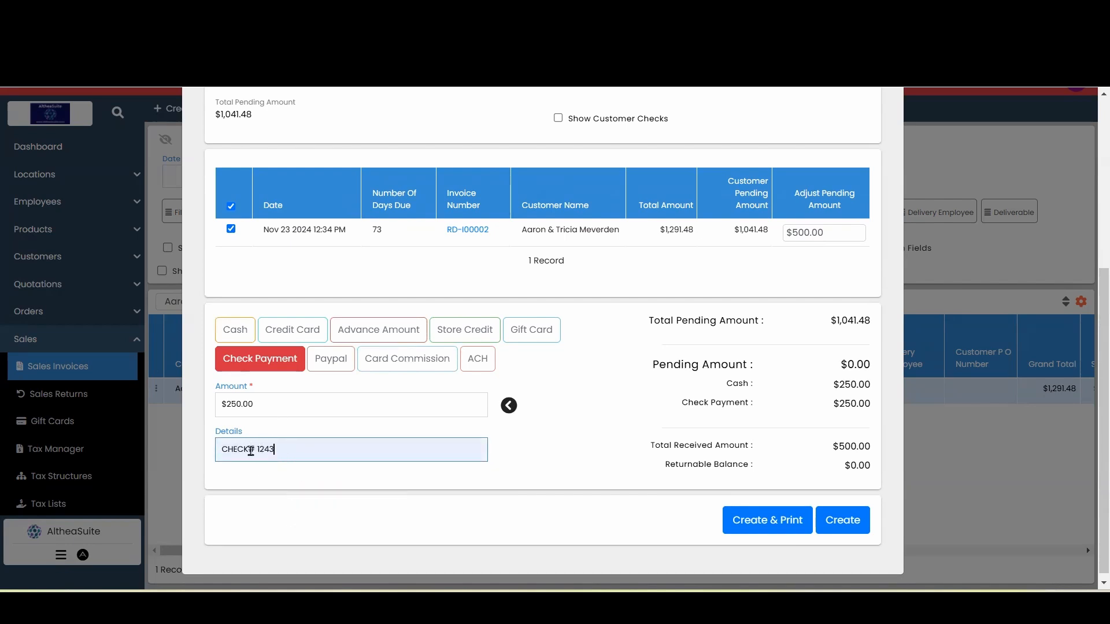
{"action": "left_click_drag", "start_coordinate": [258, 449], "coordinate": [4, 418]}
{"action": "key", "text": "BackSpace"}
{"action": "left_click", "coordinate": [616, 468]}
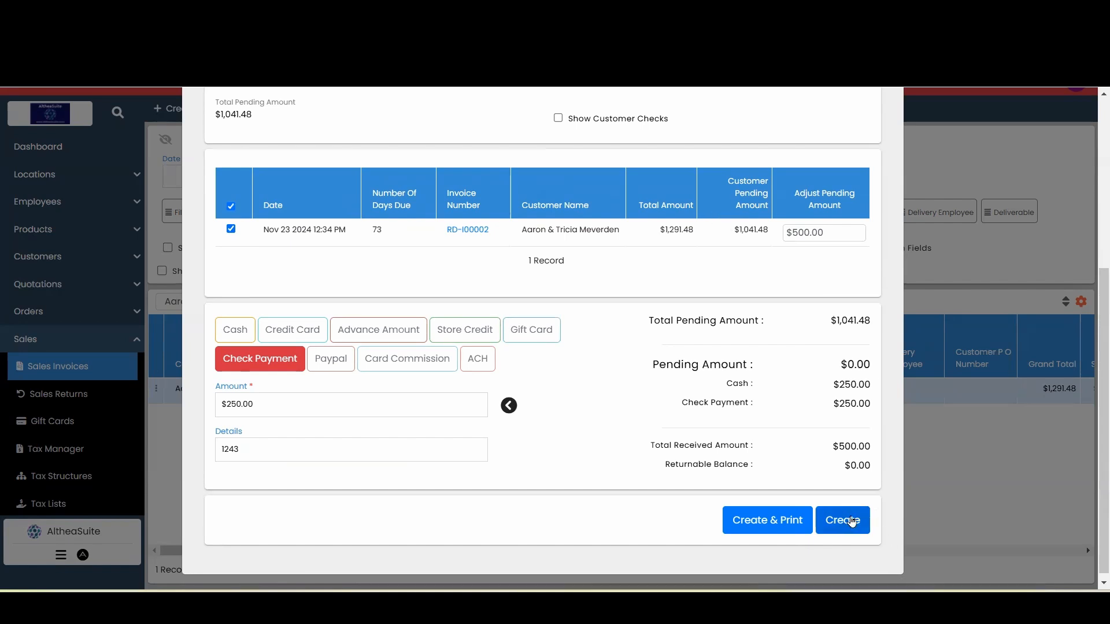
{"action": "left_click", "coordinate": [852, 522]}
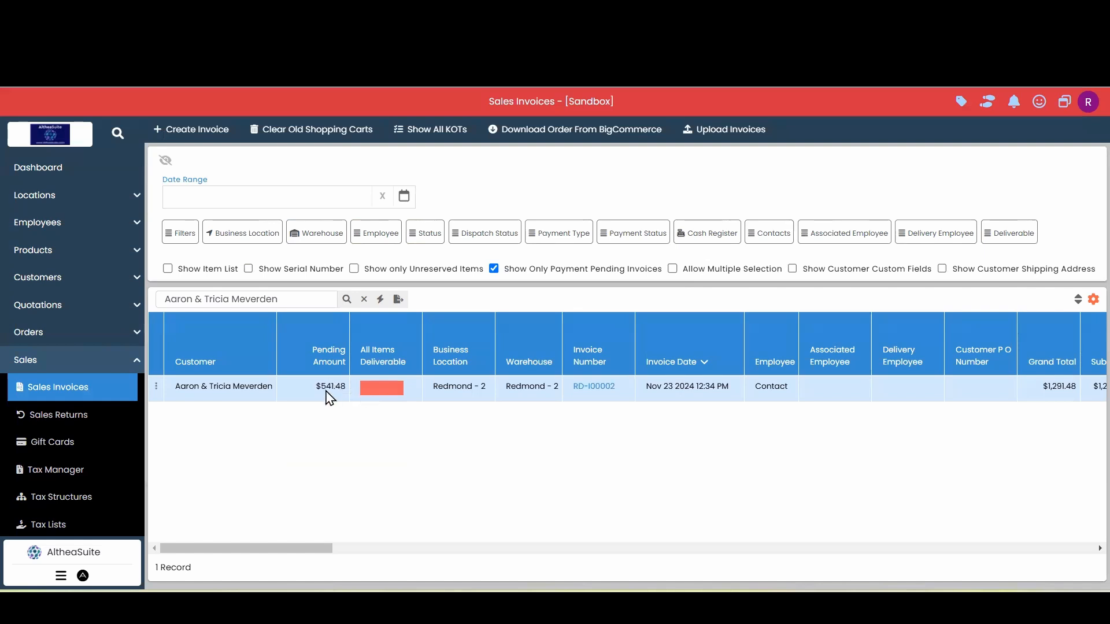
Highlight the invoice's new pending amount, open the Receive Payments list and review the customer's payment entries
{"action": "left_click_drag", "start_coordinate": [317, 388], "coordinate": [352, 399]}
{"action": "scroll", "coordinate": [54, 413], "scroll_direction": "down", "scroll_amount": 4}
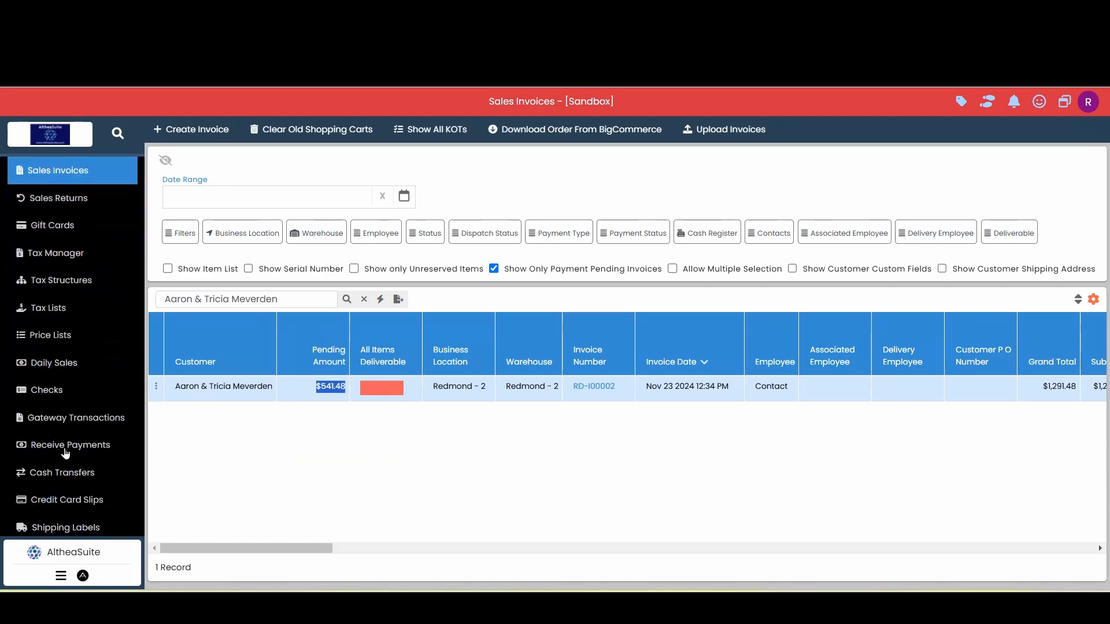
{"action": "left_click", "coordinate": [65, 453]}
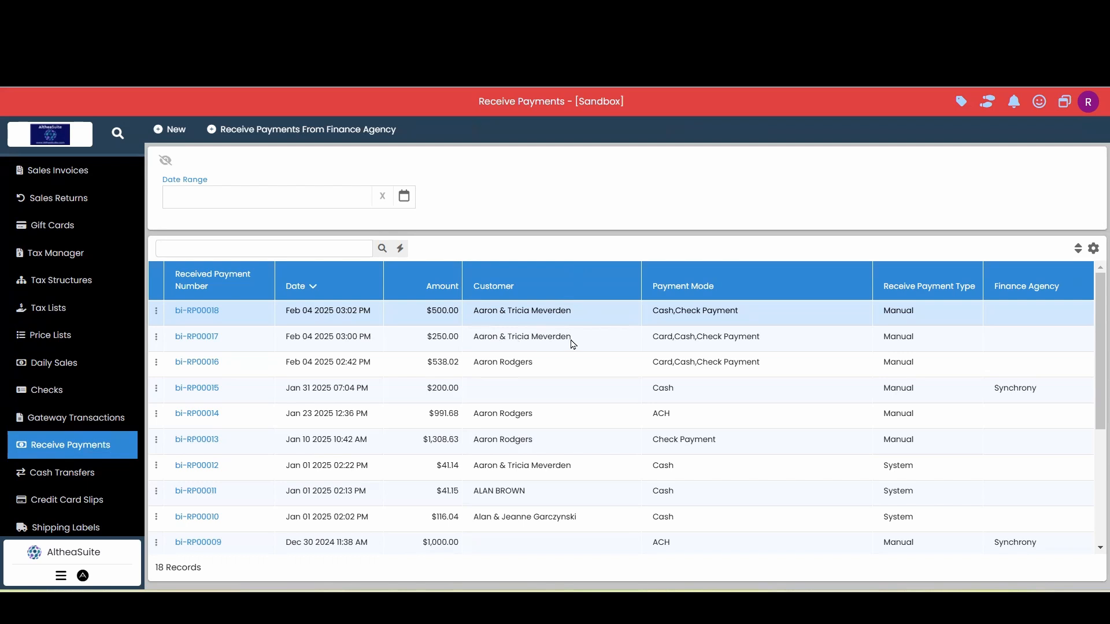
{"action": "left_click", "coordinate": [505, 344]}
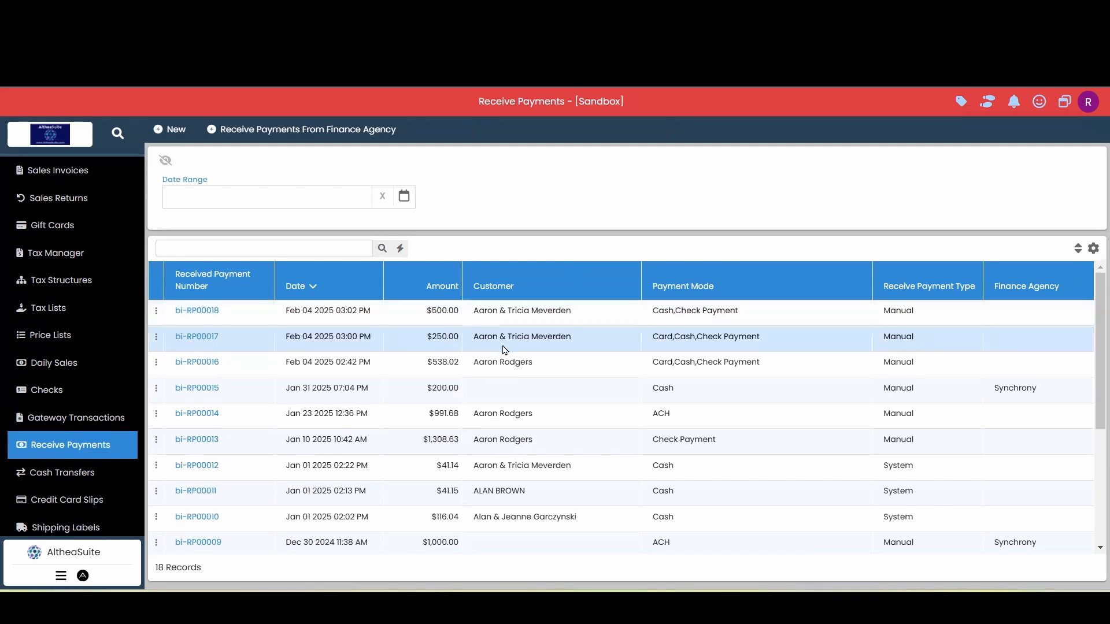
{"action": "left_click", "coordinate": [479, 318]}
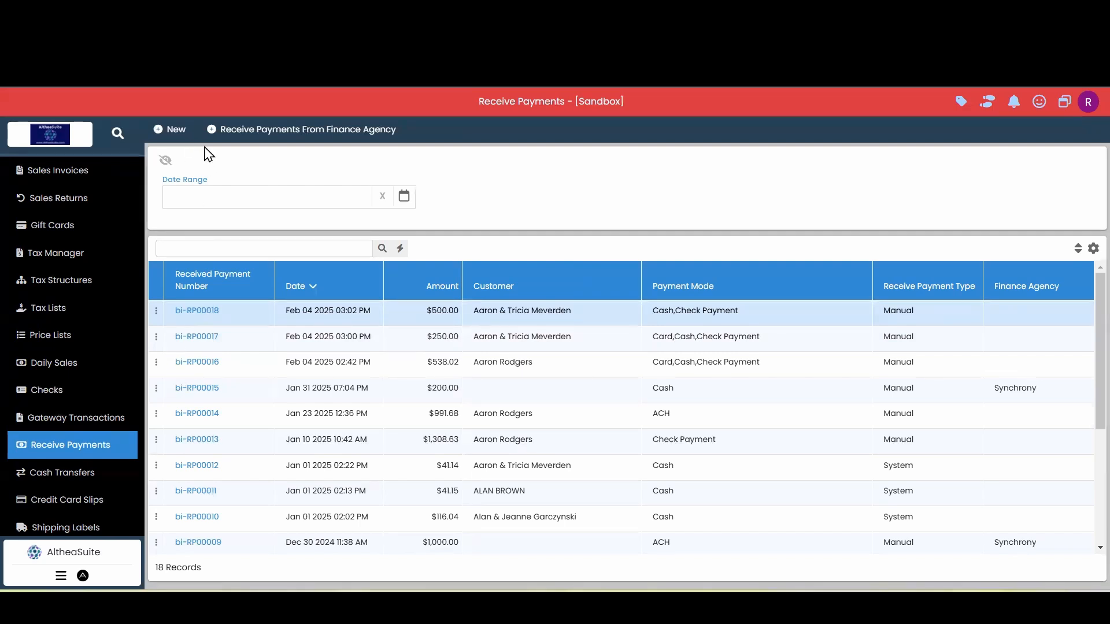
Start a new receive payment for the pasted customer name and select the pending invoice RD-I00002
{"action": "left_click", "coordinate": [174, 129]}
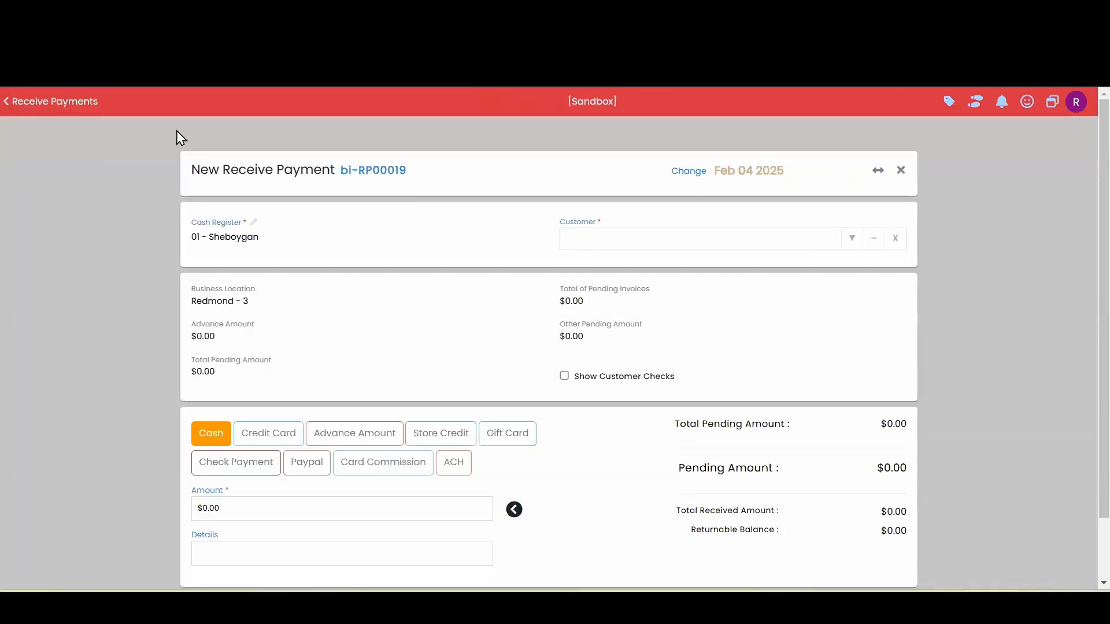
{"action": "left_click", "coordinate": [671, 241]}
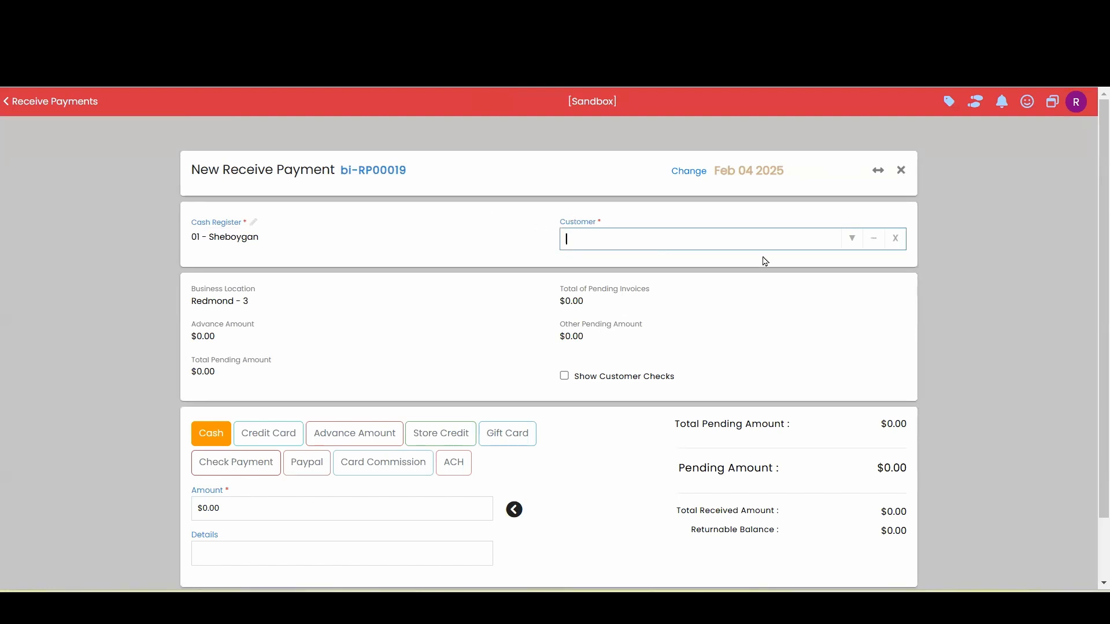
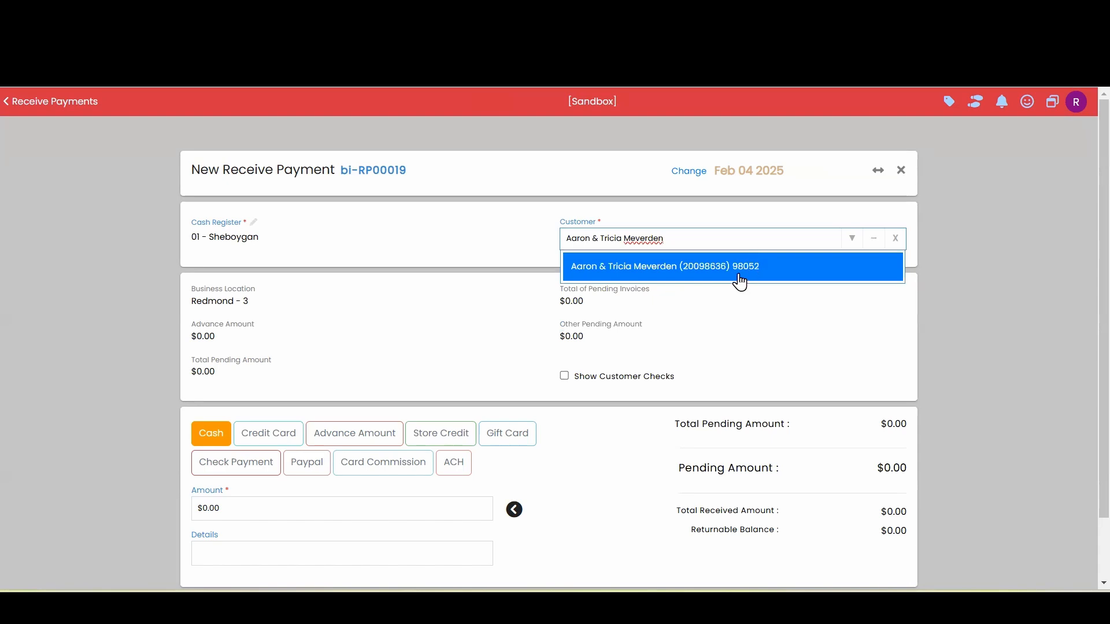
{"action": "left_click", "coordinate": [739, 272]}
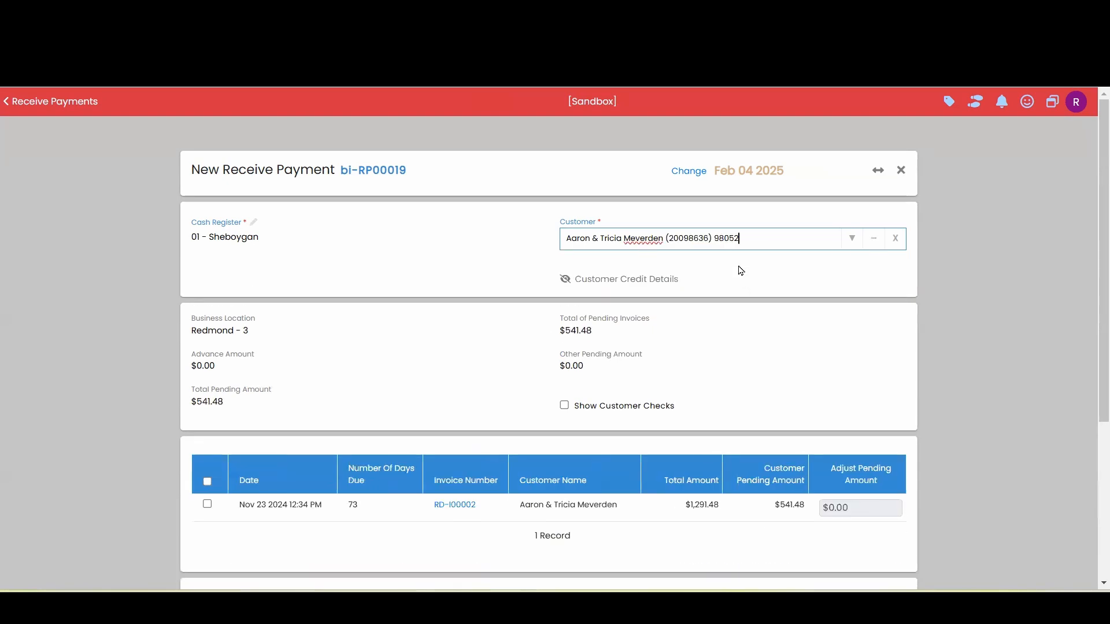
{"action": "scroll", "coordinate": [556, 341], "scroll_direction": "down", "scroll_amount": 1}
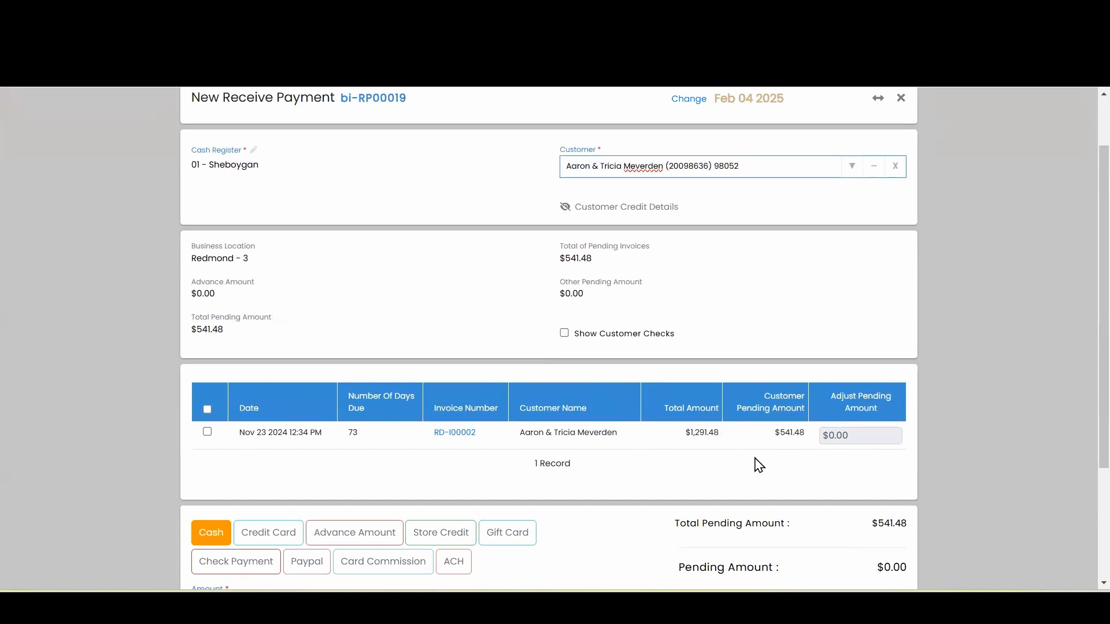
{"action": "left_click_drag", "start_coordinate": [775, 434], "coordinate": [808, 440]}
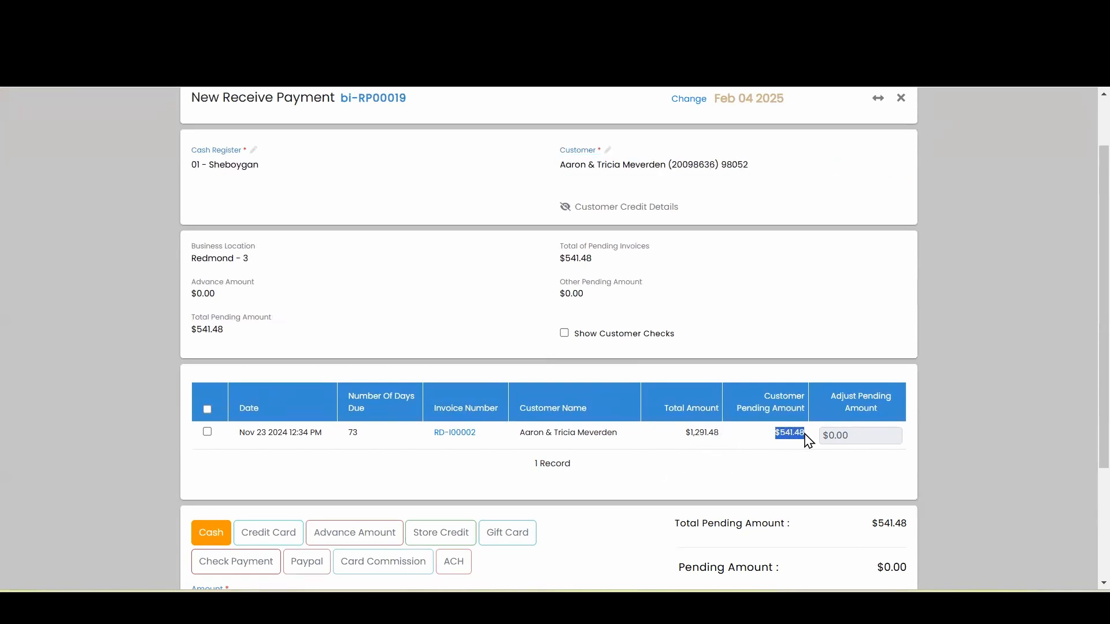
{"action": "left_click", "coordinate": [792, 454]}
{"action": "scroll", "coordinate": [842, 433], "scroll_direction": "down", "scroll_amount": 3}
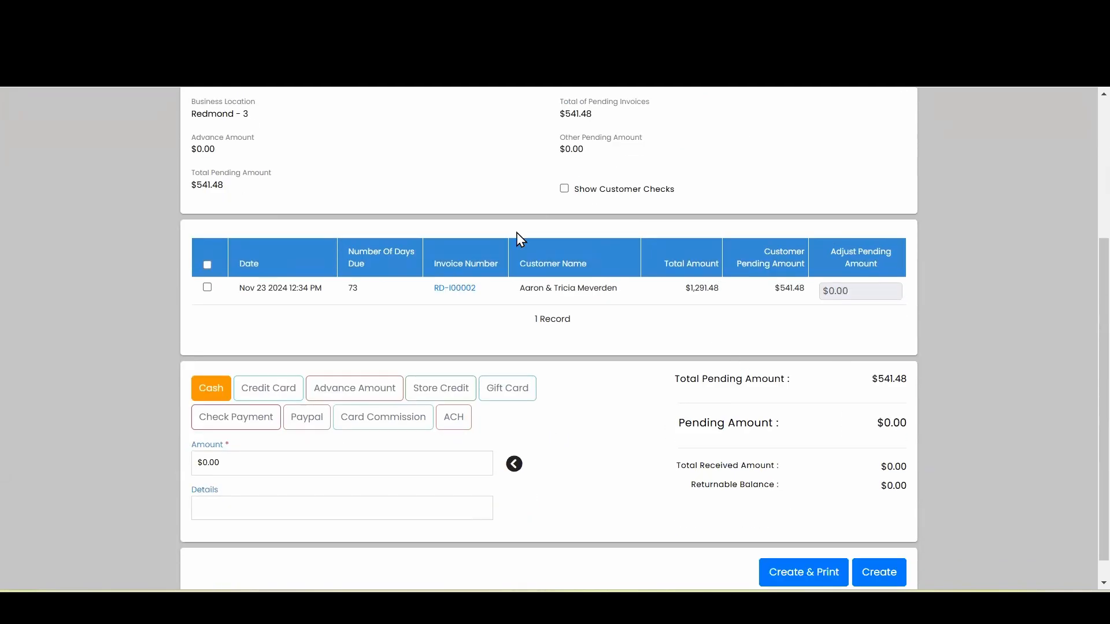
{"action": "left_click", "coordinate": [207, 287]}
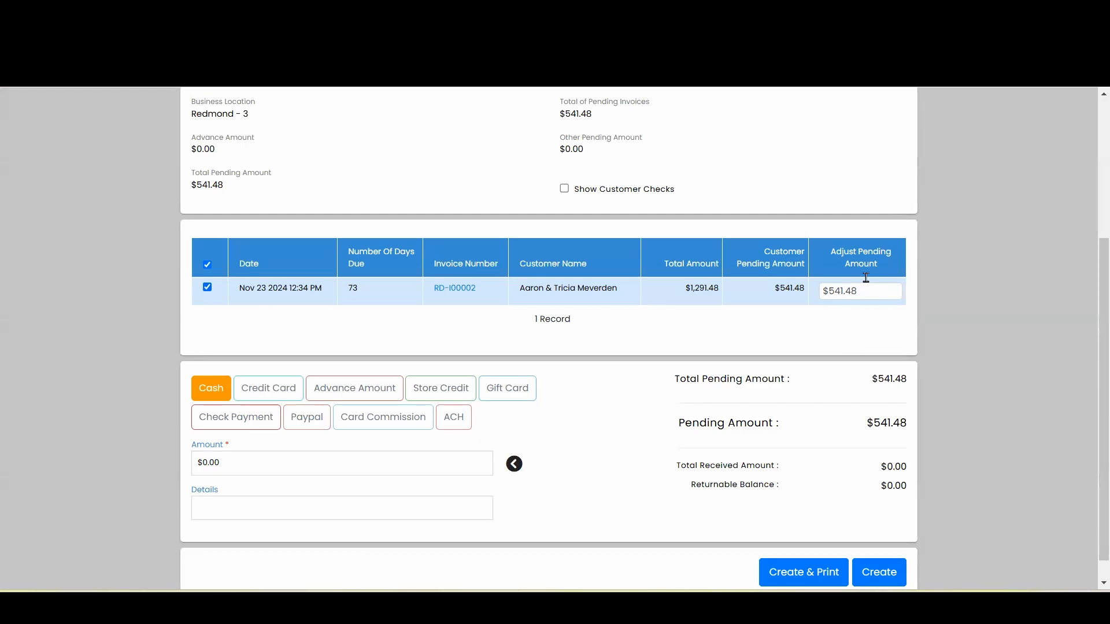
Pay the full $541.48 by check with details CHECK# 9876 and create the receipt
{"action": "scroll", "coordinate": [624, 426], "scroll_direction": "down", "scroll_amount": 1}
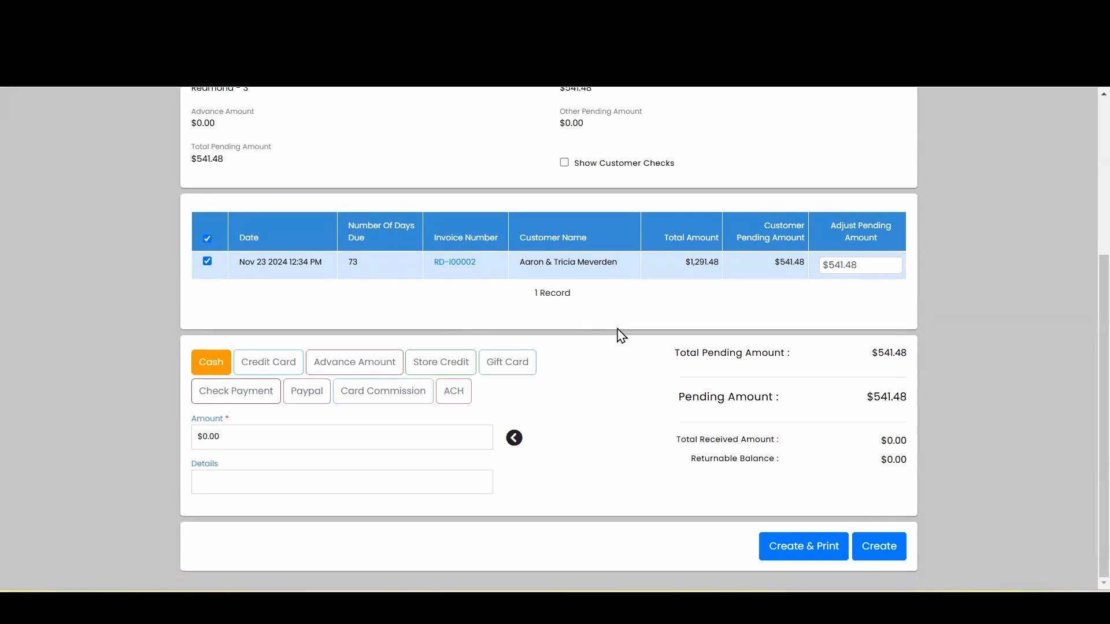
{"action": "left_click", "coordinate": [224, 405]}
{"action": "left_click", "coordinate": [285, 440]}
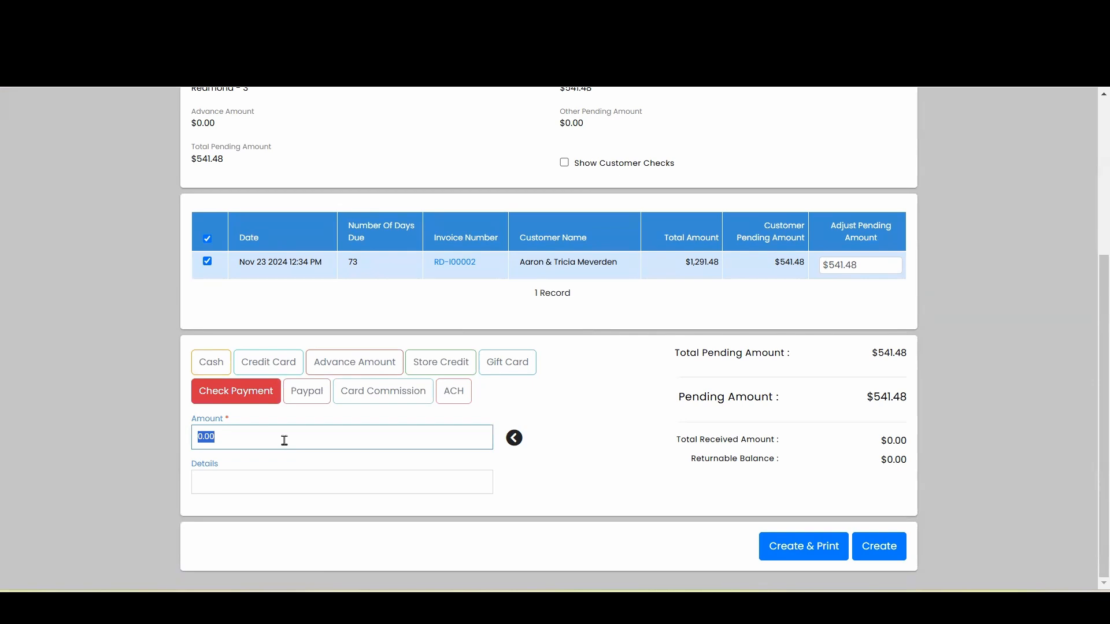
{"action": "left_click", "coordinate": [512, 439]}
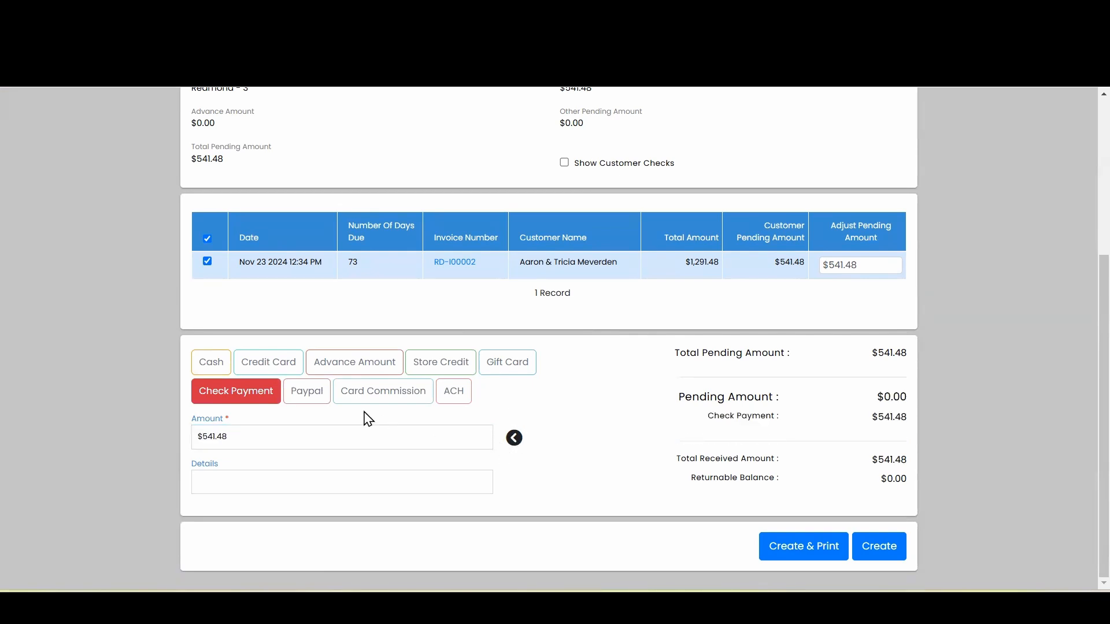
{"action": "left_click", "coordinate": [290, 482]}
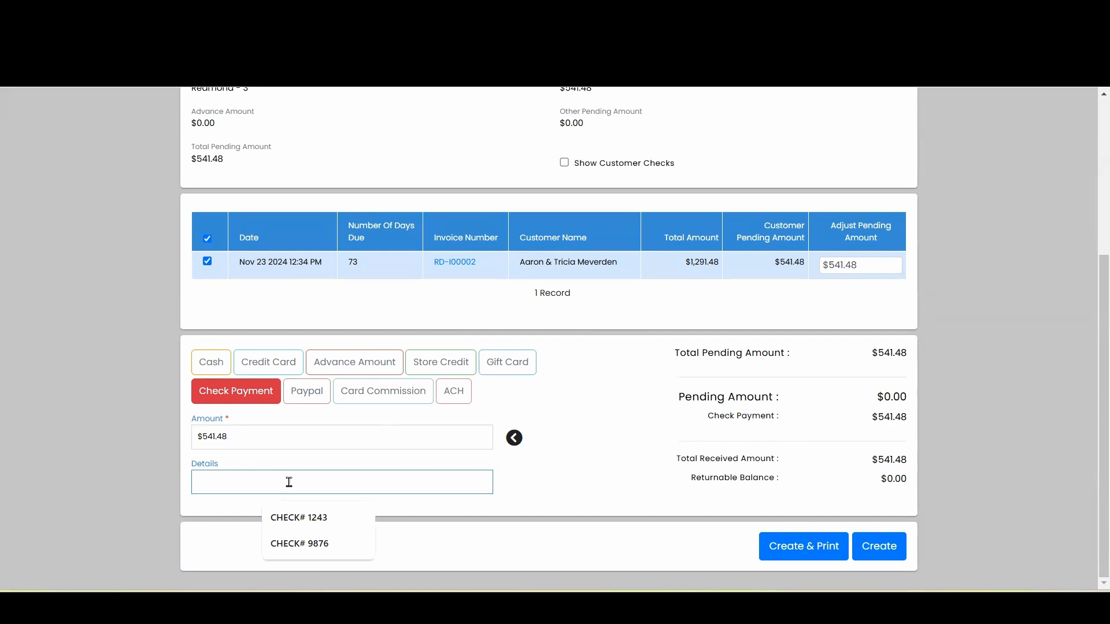
{"action": "left_click", "coordinate": [307, 543]}
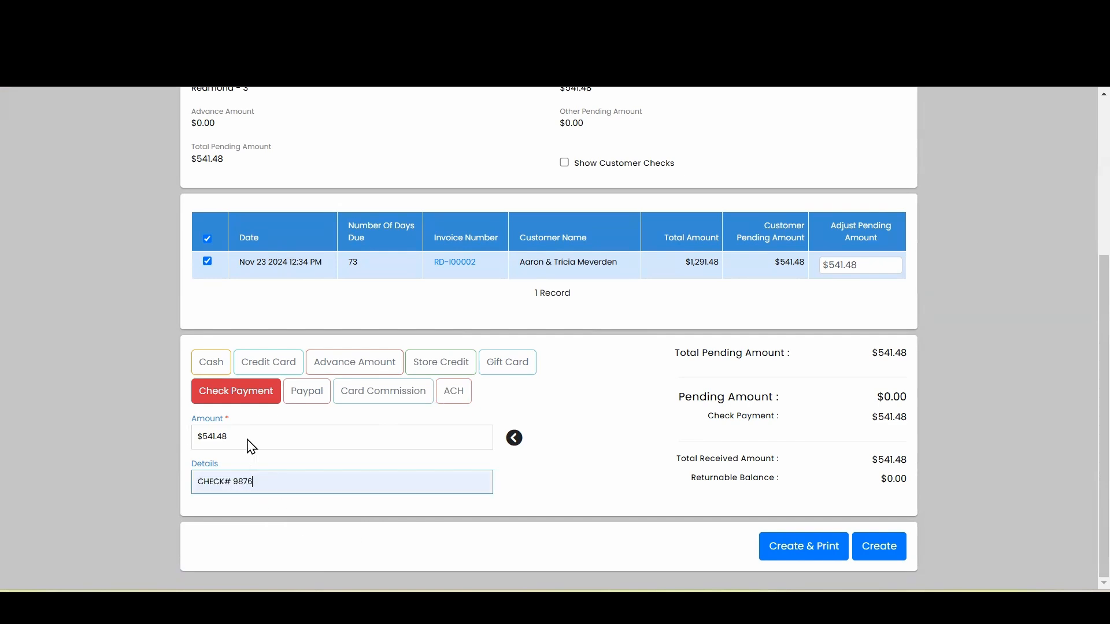
{"action": "left_click", "coordinate": [654, 437]}
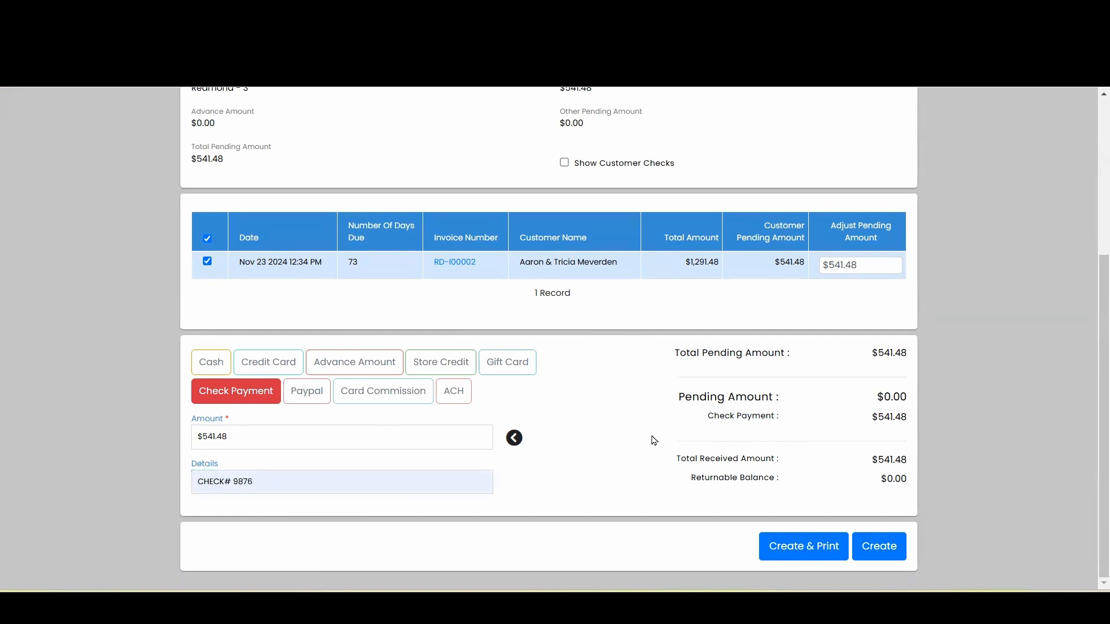
{"action": "left_click", "coordinate": [880, 549]}
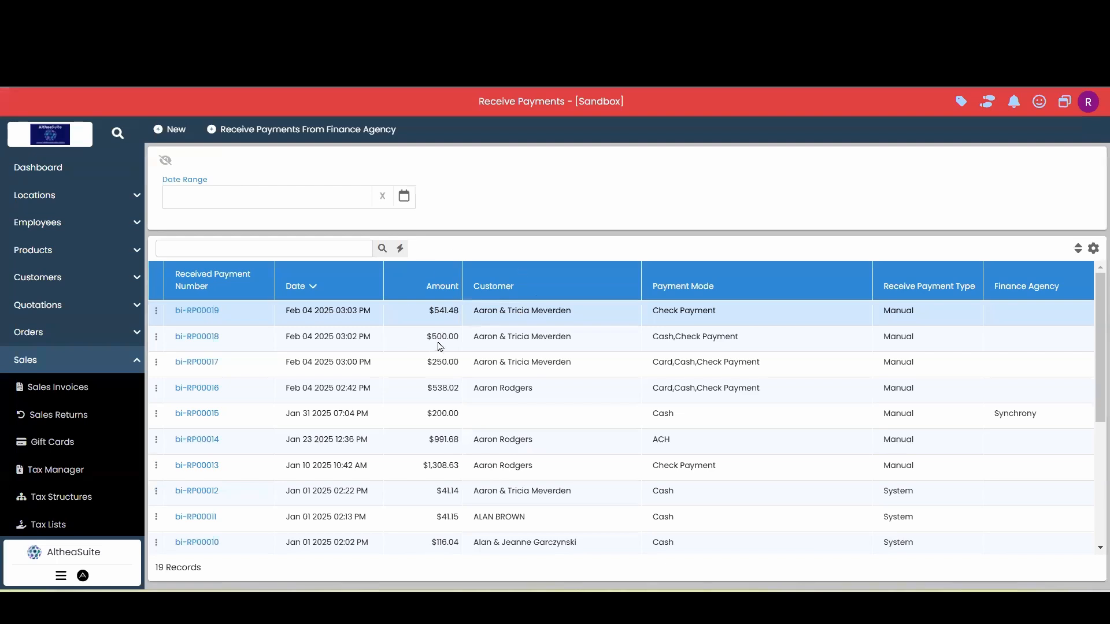
Copy the customer's name from the payments list and search the Customers list for that customer
{"action": "left_click_drag", "start_coordinate": [575, 312], "coordinate": [471, 315]}
{"action": "key", "text": "ctrl+c"}
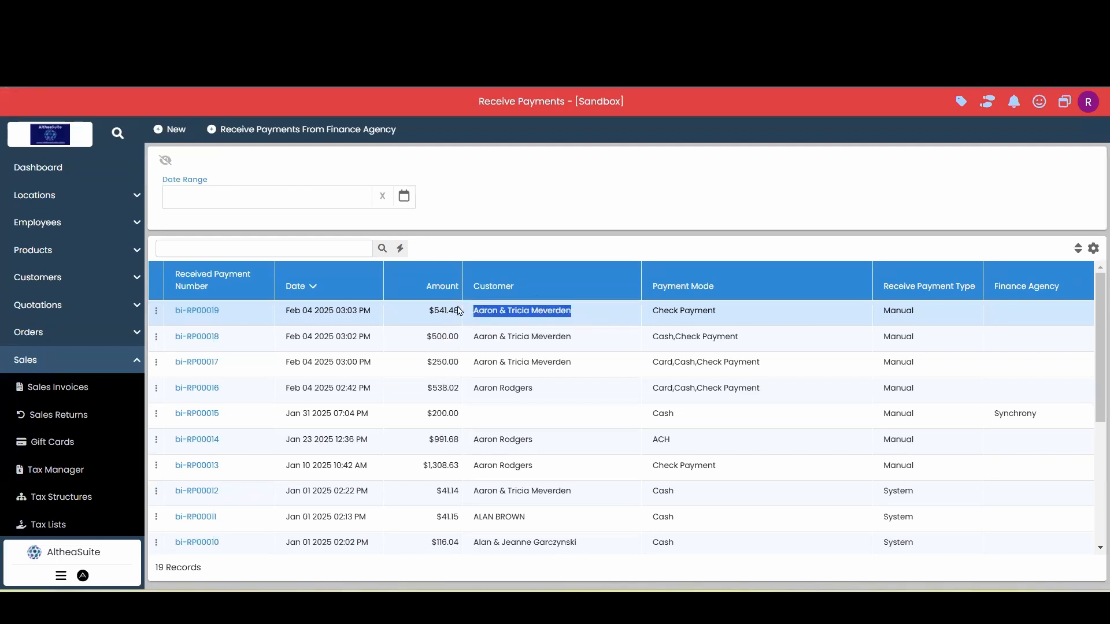
{"action": "left_click", "coordinate": [28, 363]}
{"action": "left_click", "coordinate": [69, 278]}
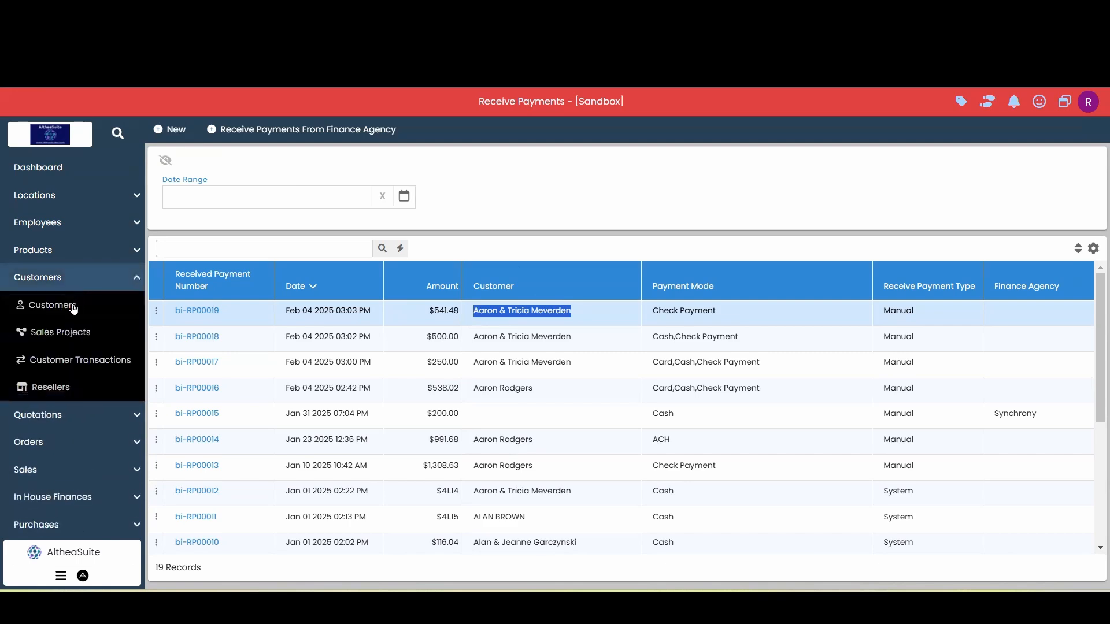
{"action": "left_click", "coordinate": [74, 307]}
{"action": "left_click", "coordinate": [274, 271]}
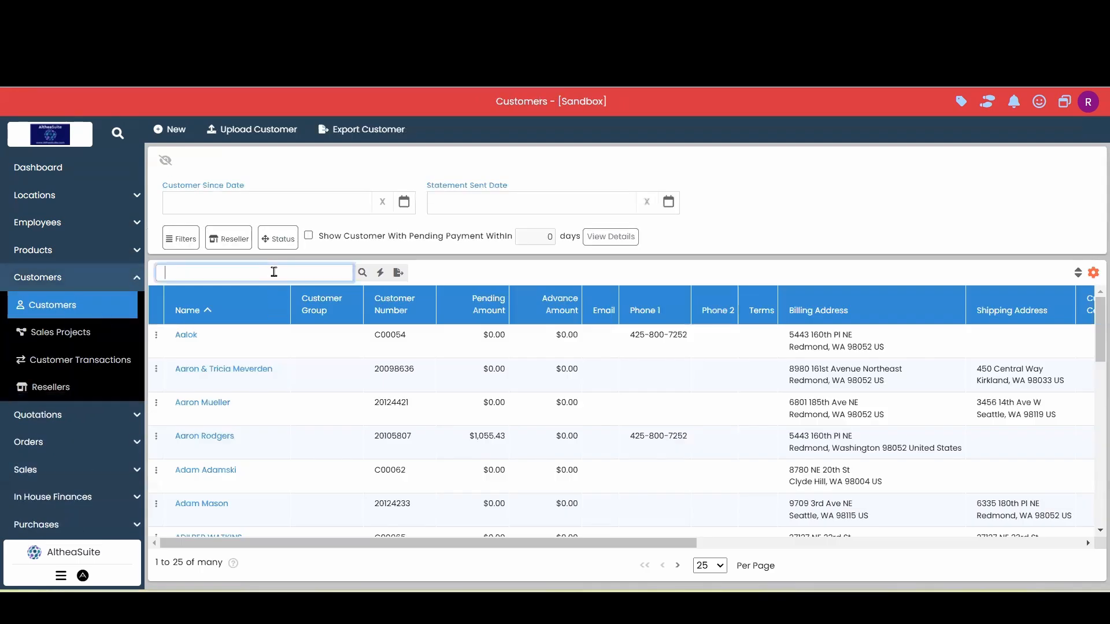
{"action": "key", "text": "ctrl+v"}
{"action": "key", "text": "Return"}
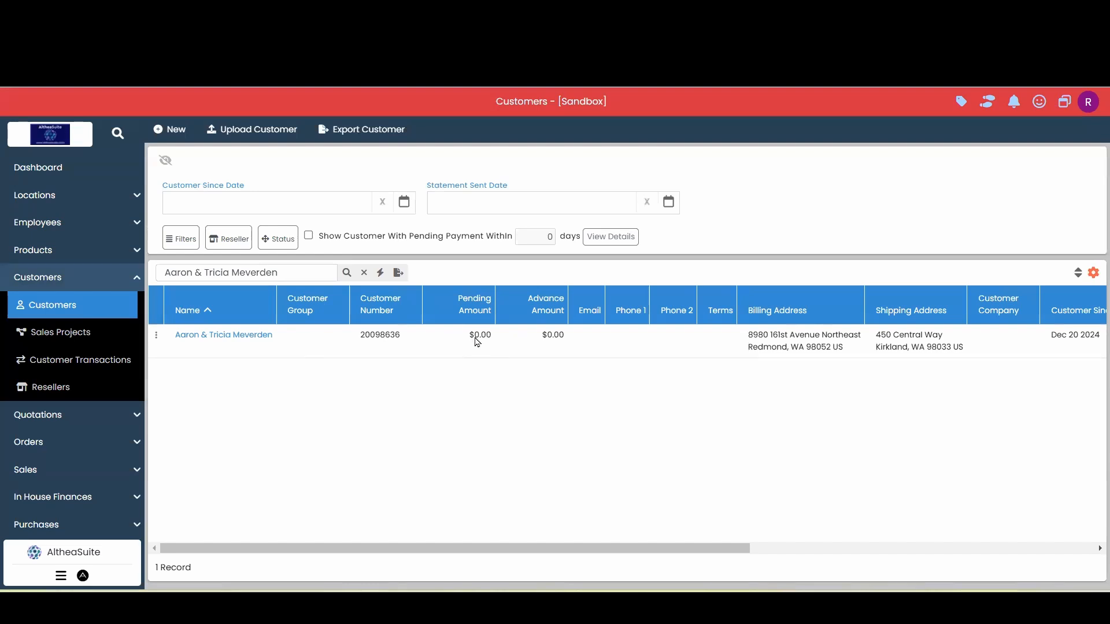
Open the customer's ledger and review its debit and credit entries for the invoice payments, then close it
{"action": "double_click", "coordinate": [480, 335]}
{"action": "left_click", "coordinate": [574, 343]}
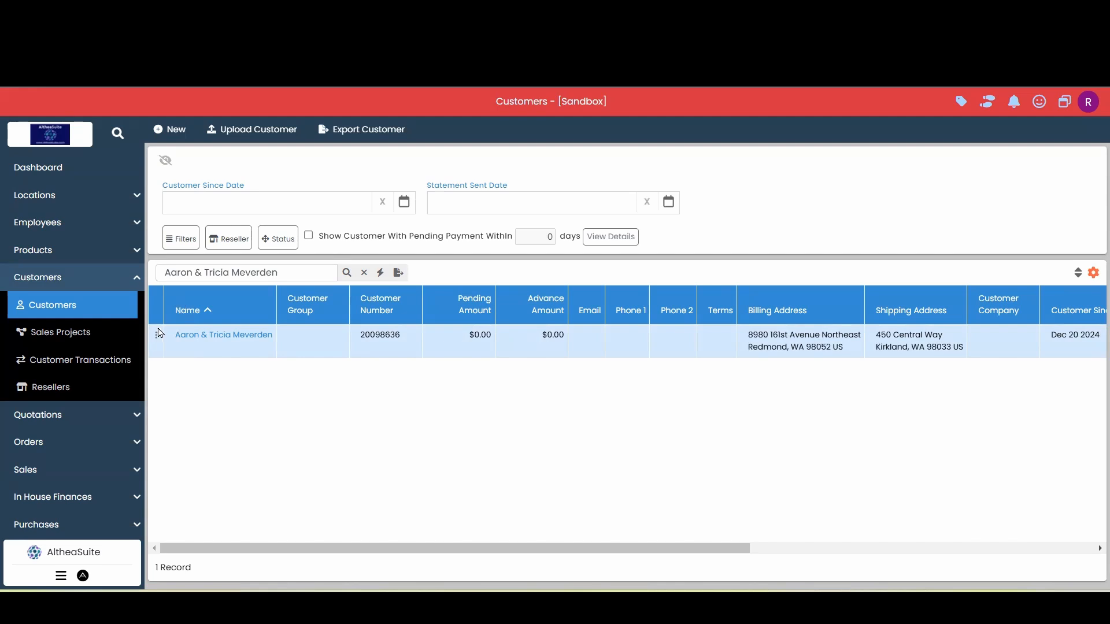
{"action": "left_click", "coordinate": [158, 338]}
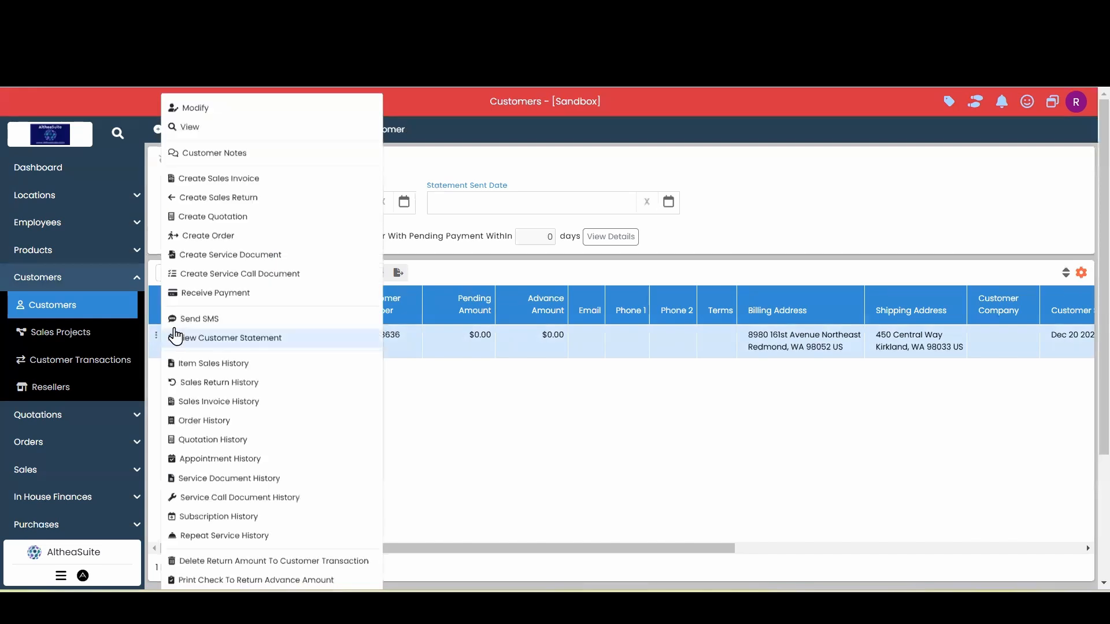
{"action": "scroll", "coordinate": [235, 347], "scroll_direction": "down", "scroll_amount": 4}
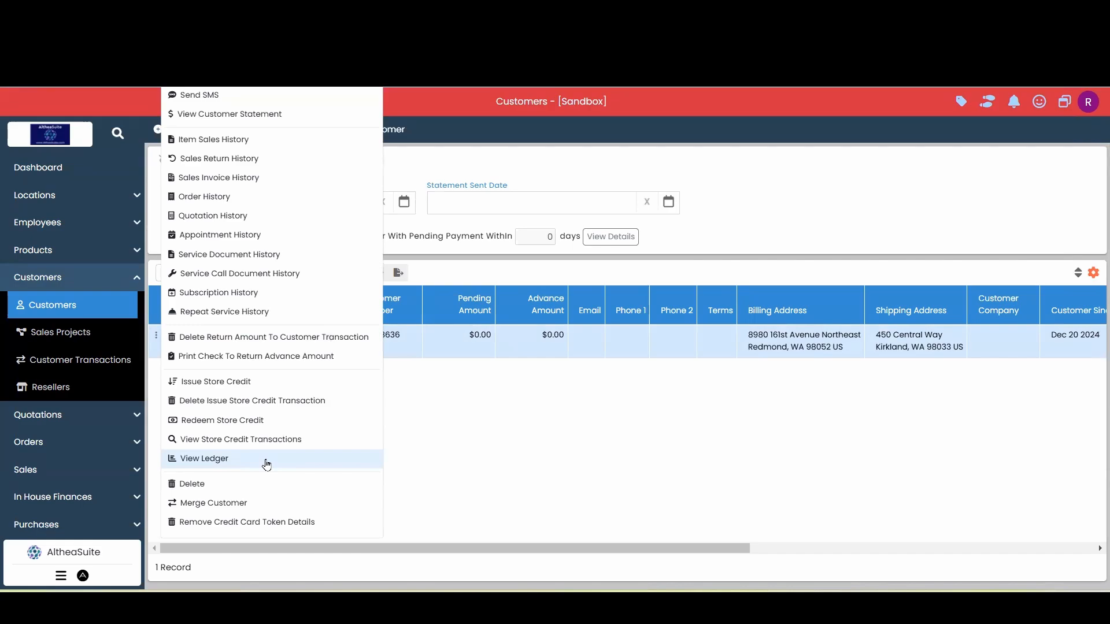
{"action": "left_click", "coordinate": [267, 458]}
{"action": "scroll", "coordinate": [485, 346], "scroll_direction": "down", "scroll_amount": 3}
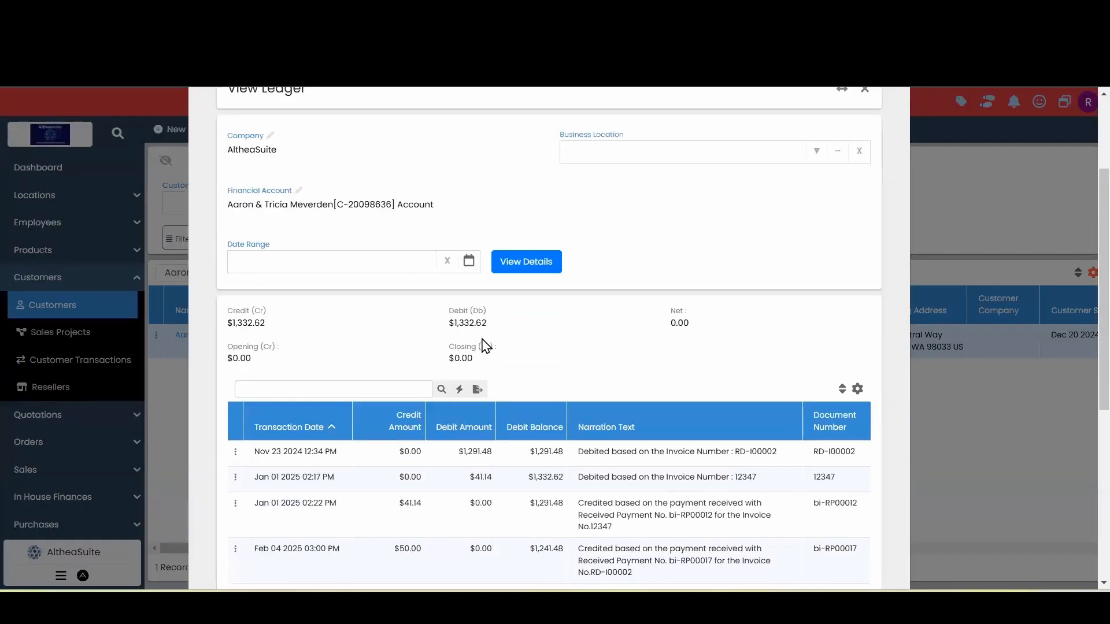
{"action": "scroll", "coordinate": [485, 346], "scroll_direction": "down", "scroll_amount": 5}
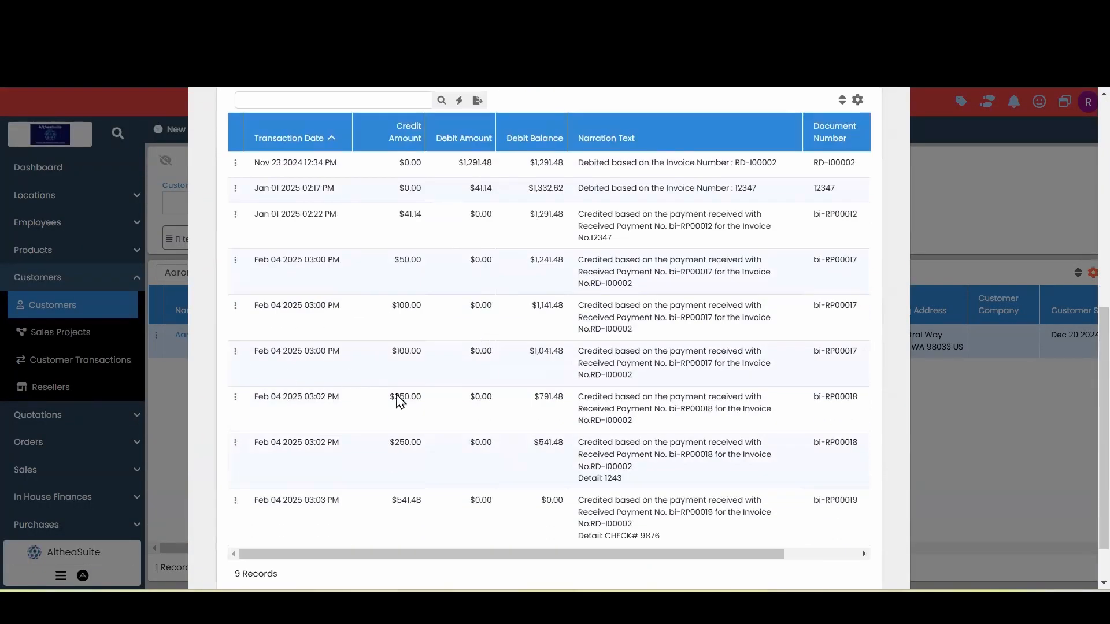
{"action": "scroll", "coordinate": [515, 460], "scroll_direction": "down", "scroll_amount": 2}
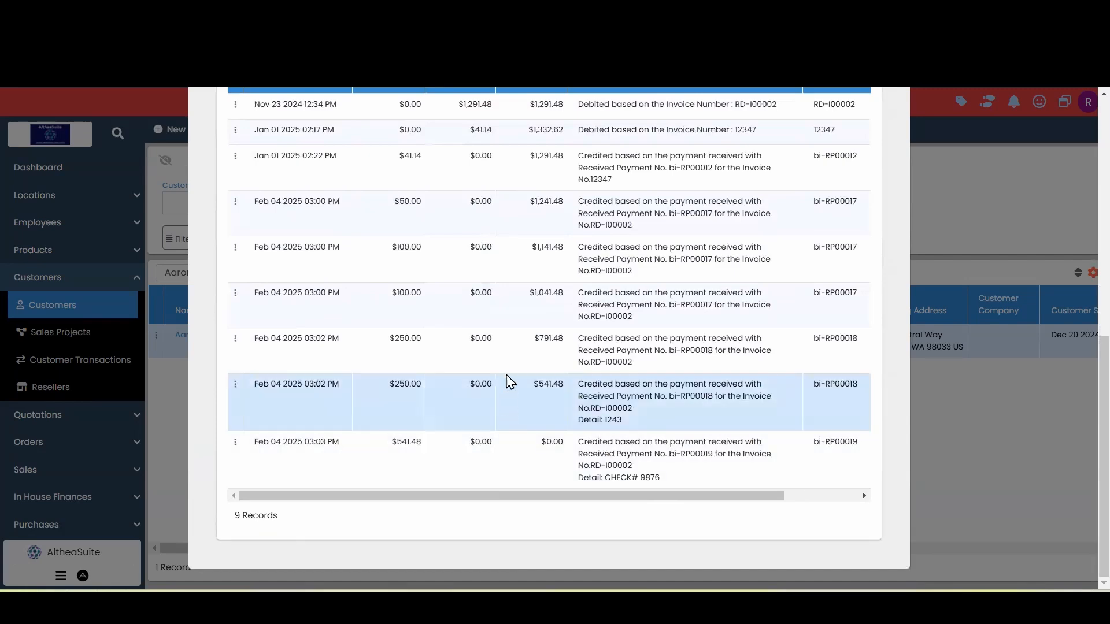
{"action": "scroll", "coordinate": [861, 175], "scroll_direction": "up", "scroll_amount": 1}
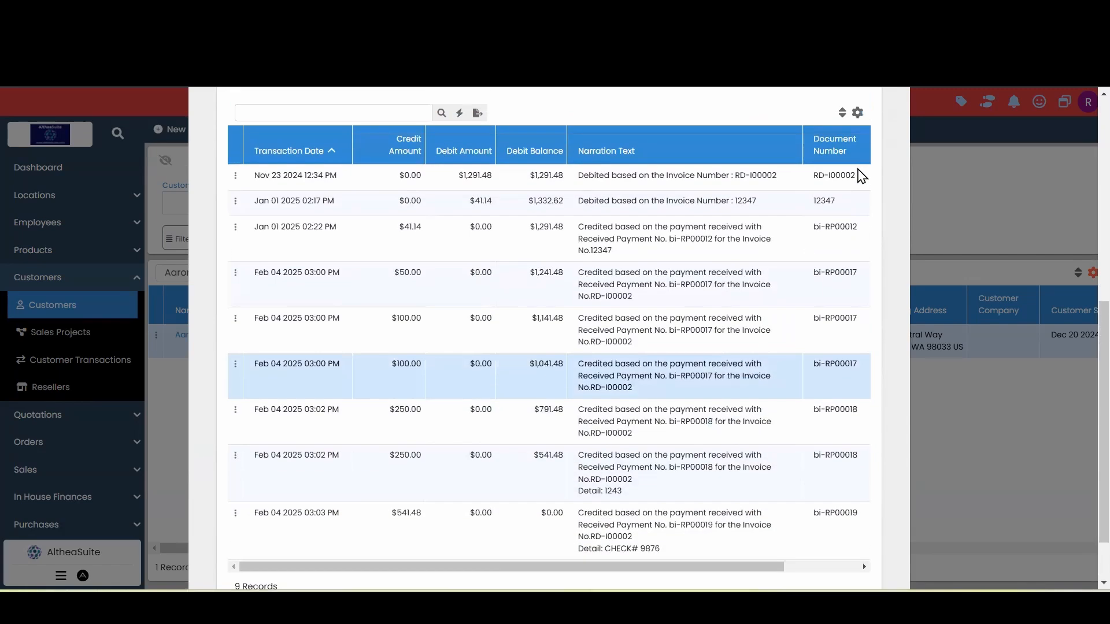
{"action": "scroll", "coordinate": [861, 168], "scroll_direction": "up", "scroll_amount": 5}
{"action": "left_click", "coordinate": [892, 133]}
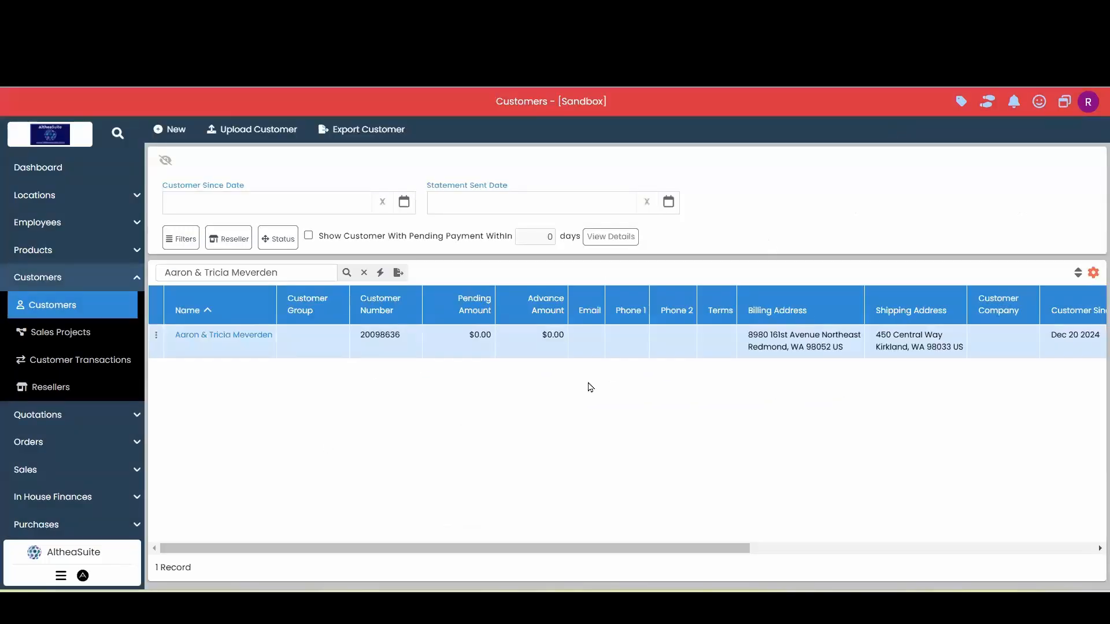
Search Customer Transactions for the pasted customer name, then return to the Dashboard
{"action": "left_click", "coordinate": [52, 277]}
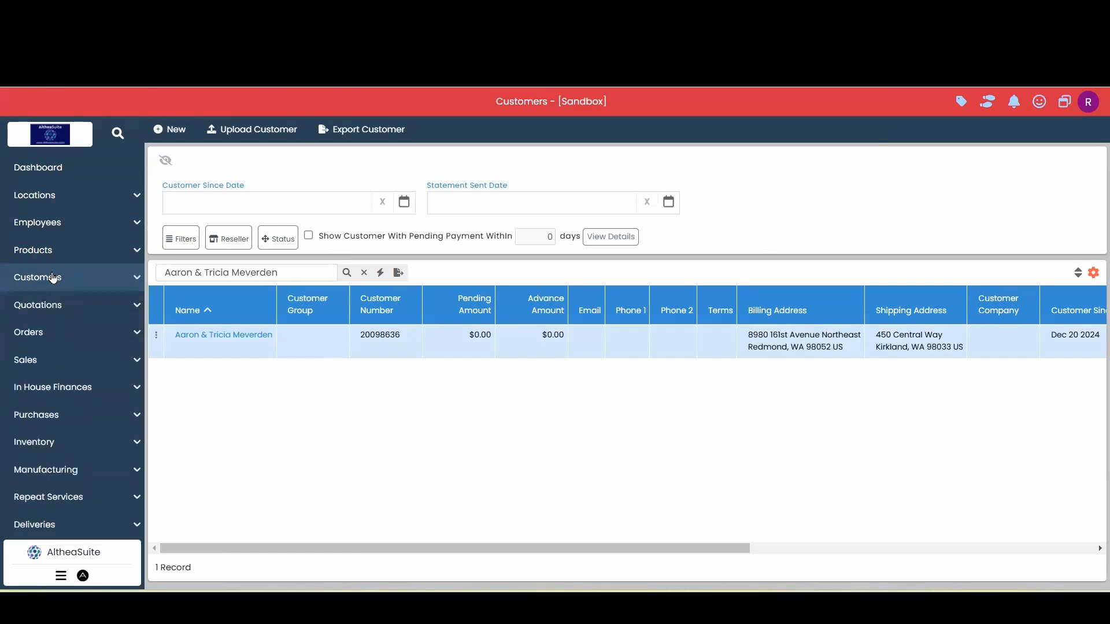
{"action": "left_click", "coordinate": [52, 278]}
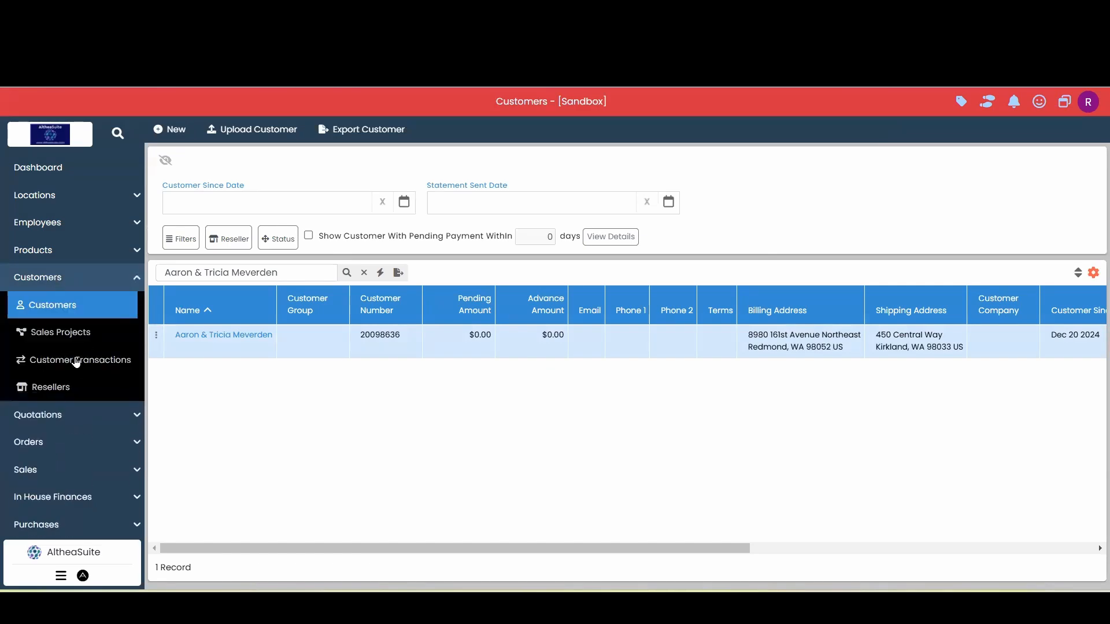
{"action": "left_click", "coordinate": [88, 363]}
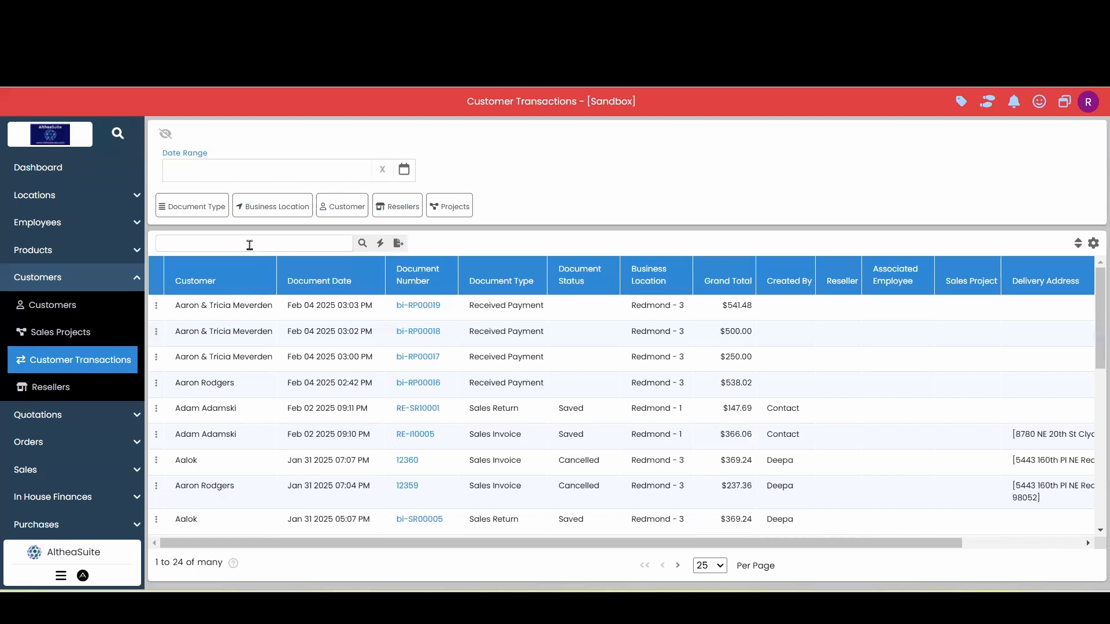
{"action": "left_click", "coordinate": [250, 242]}
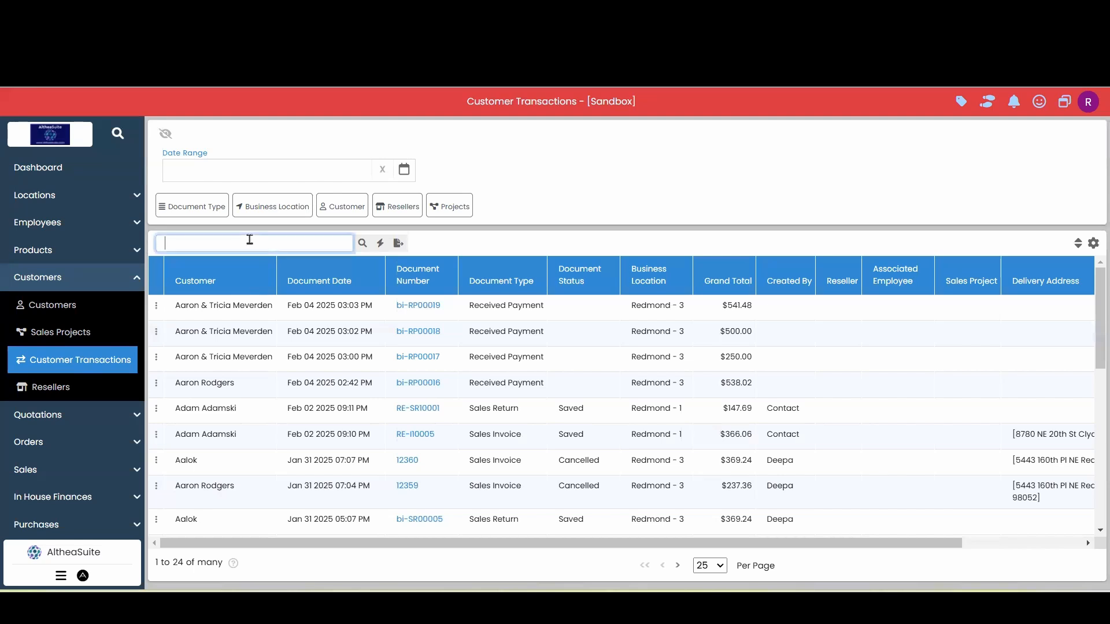
{"action": "key", "text": "ctrl+v"}
{"action": "key", "text": "Return"}
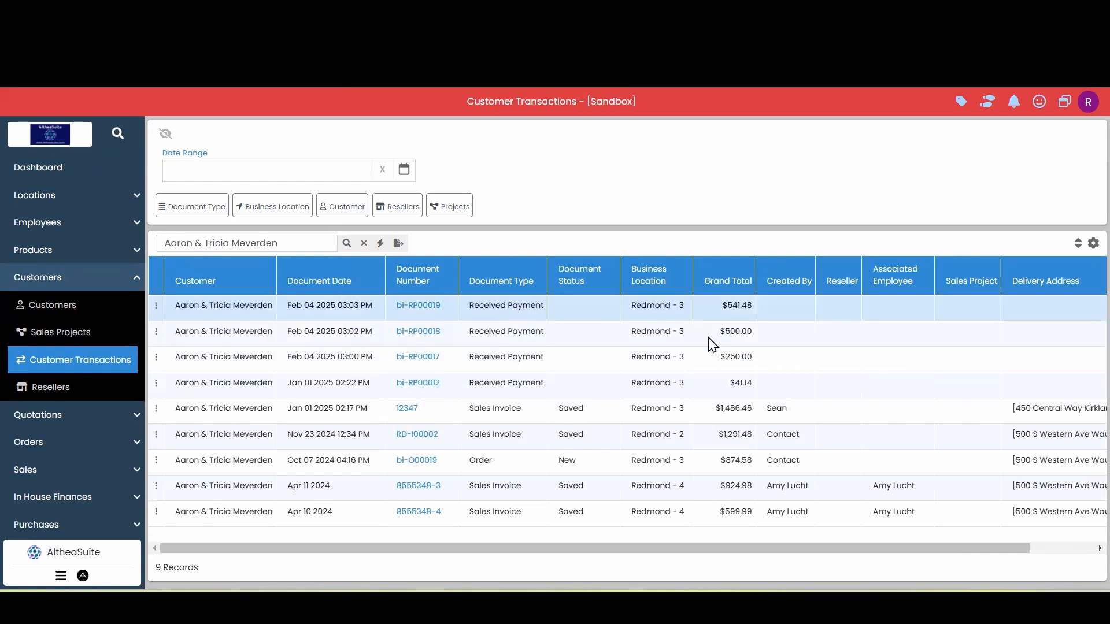
{"action": "left_click", "coordinate": [66, 279]}
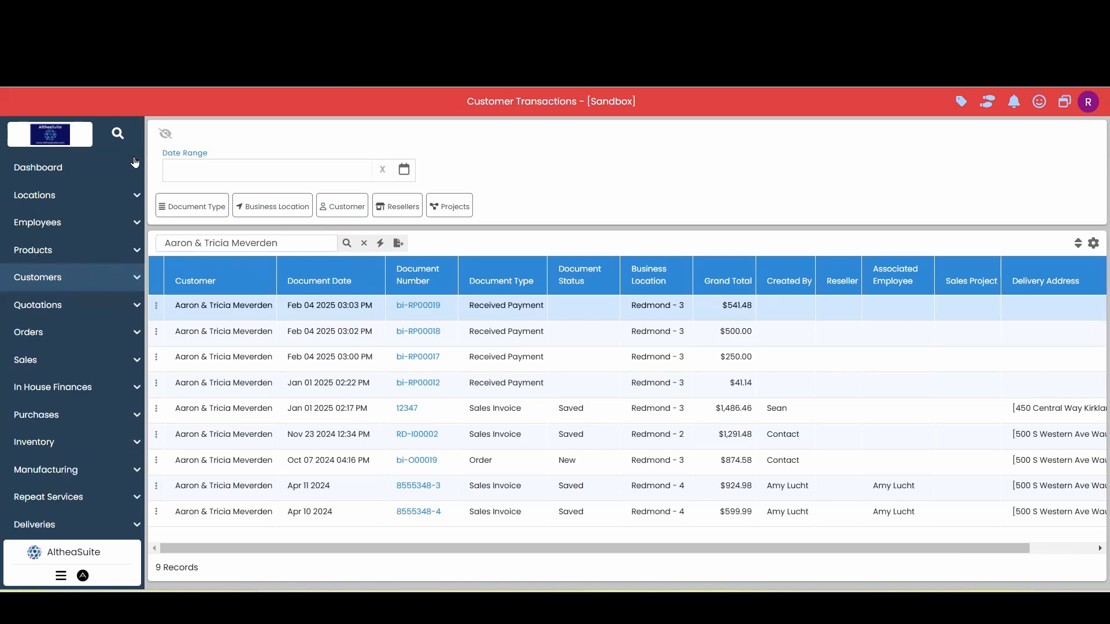
{"action": "left_click", "coordinate": [69, 169]}
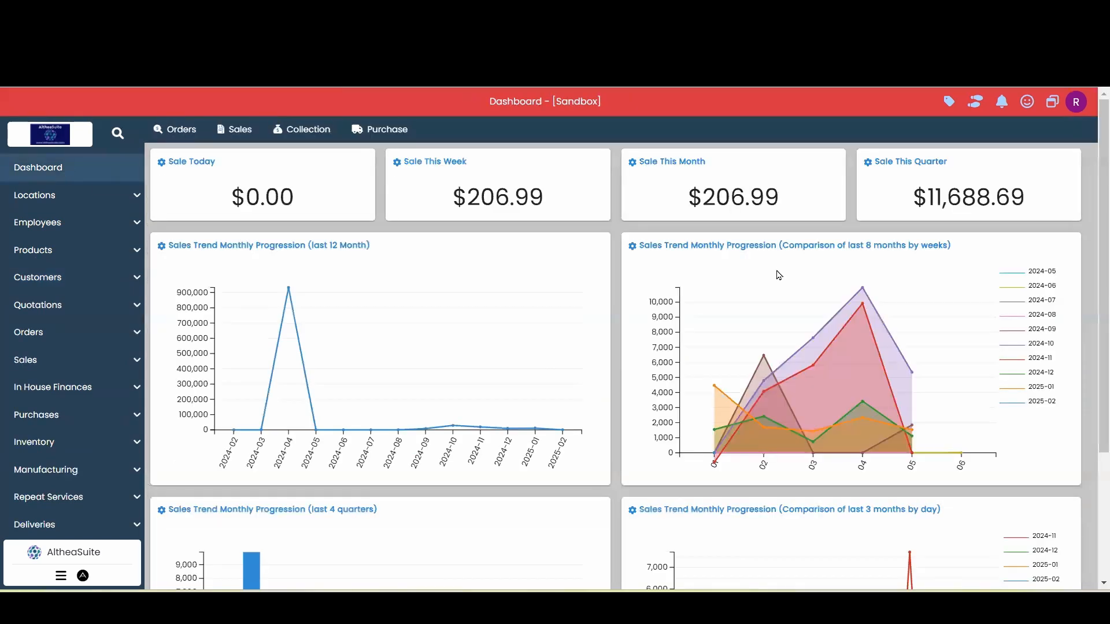